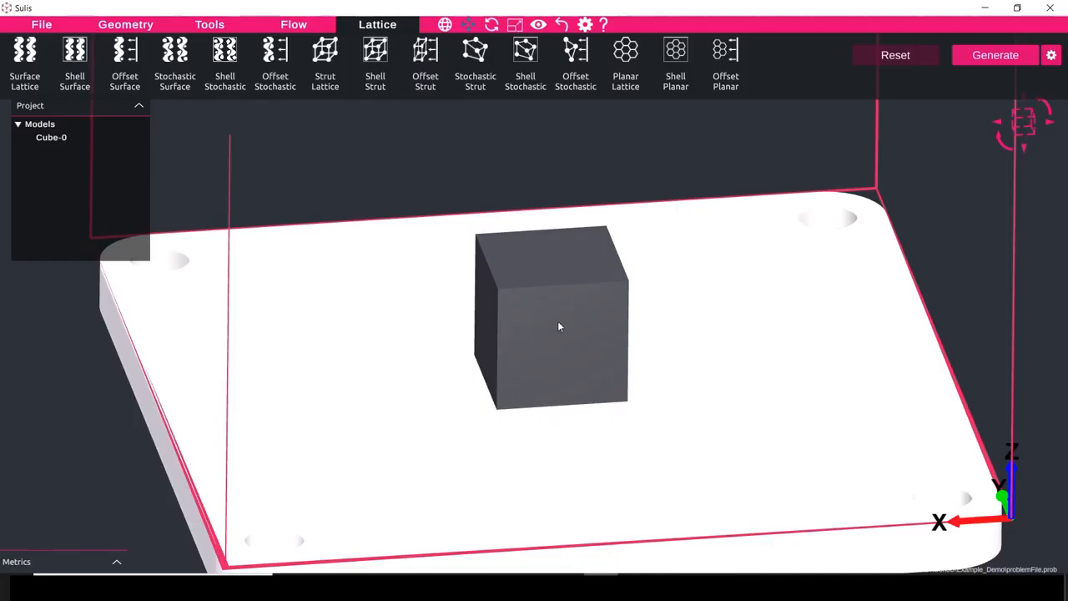
Add a surface lattice to the cube and set its lattice type to SchwarzD
mouse_move(559, 326)
middle_down()
mouse_move(547, 304)
mouse_move(552, 349)
mouse_move(558, 320)
mouse_move(600, 286)
mouse_move(565, 347)
middle_up()
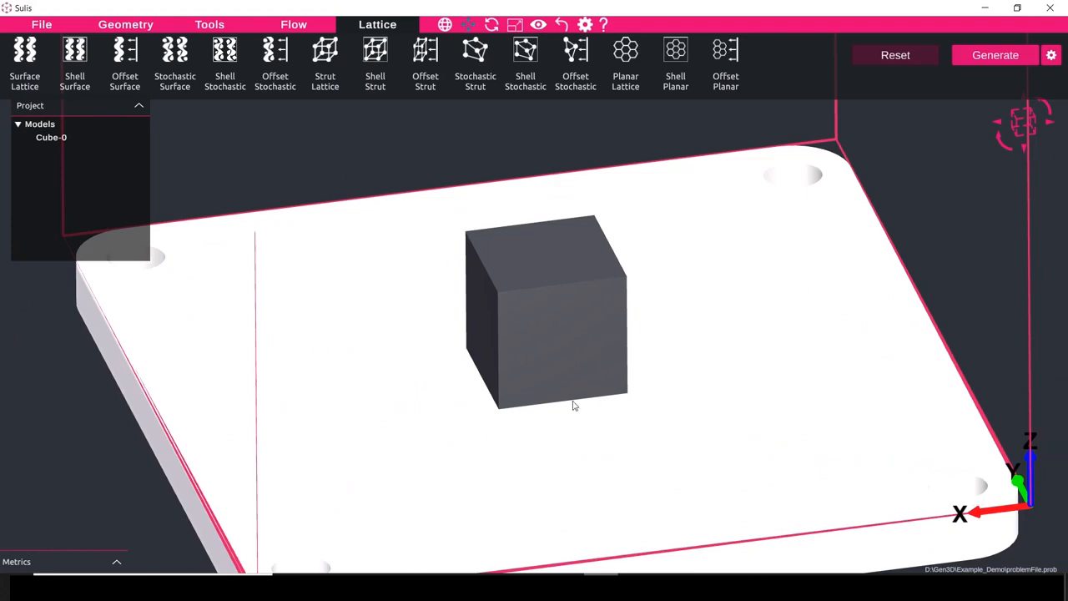
mouse_move(572, 406)
middle_down()
mouse_move(563, 372)
mouse_move(570, 423)
middle_up()
click(580, 344)
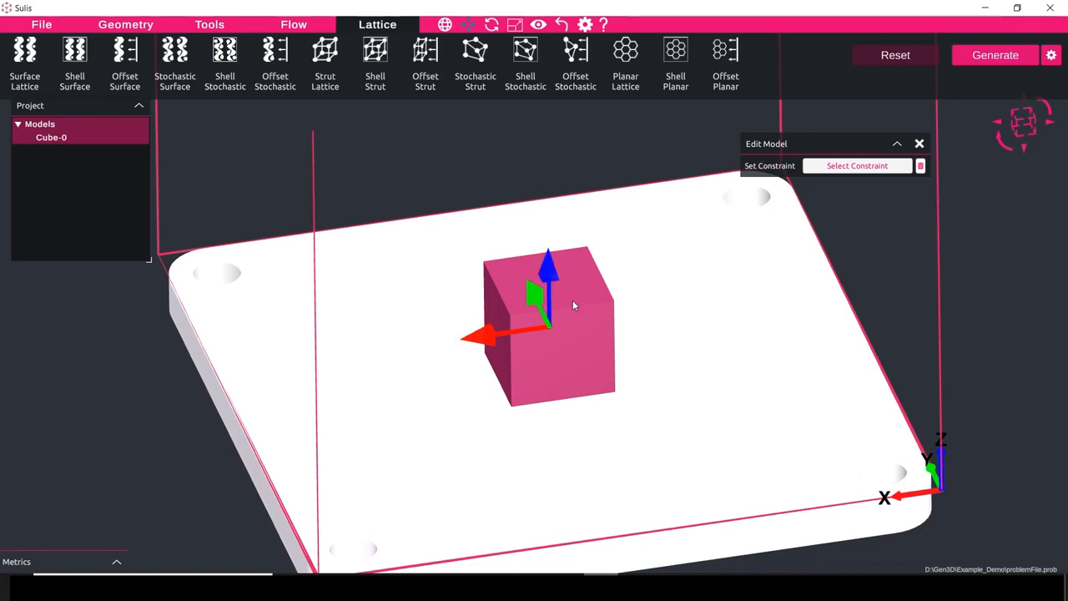
click(28, 53)
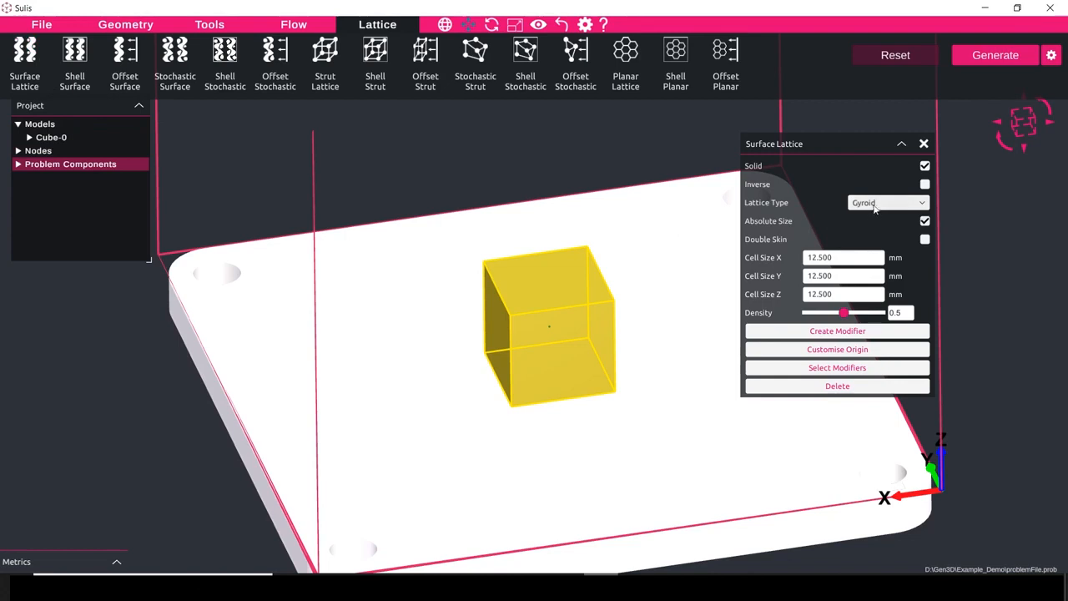
click(875, 209)
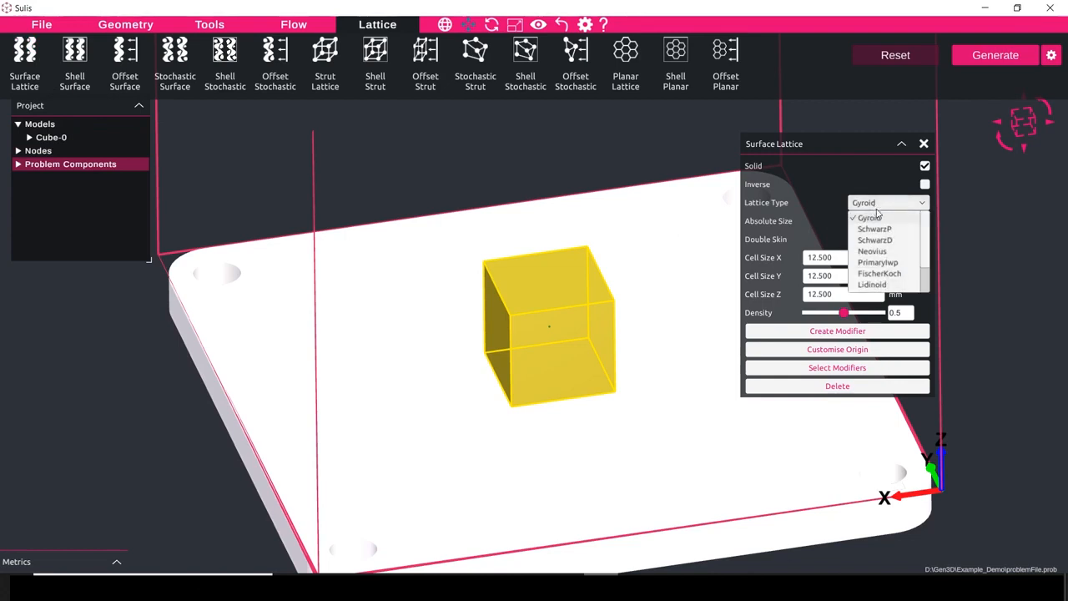
click(885, 241)
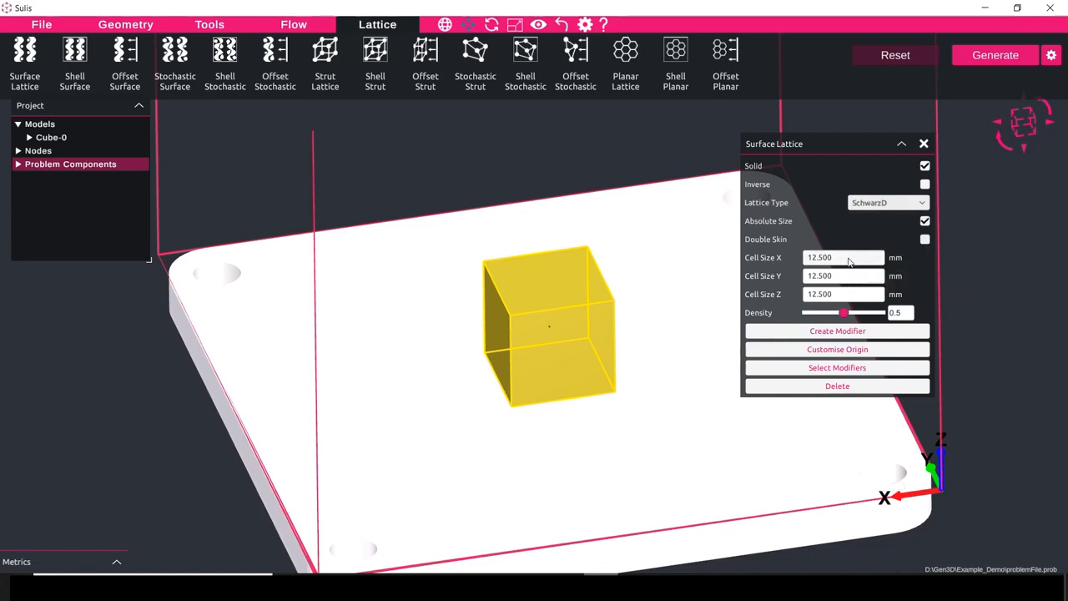
Turn off absolute sizing for the surface lattice, then set 3 cells in X, Y and Z and a density of 0.4
double_click(849, 258)
click(925, 220)
double_click(849, 258)
text(3)
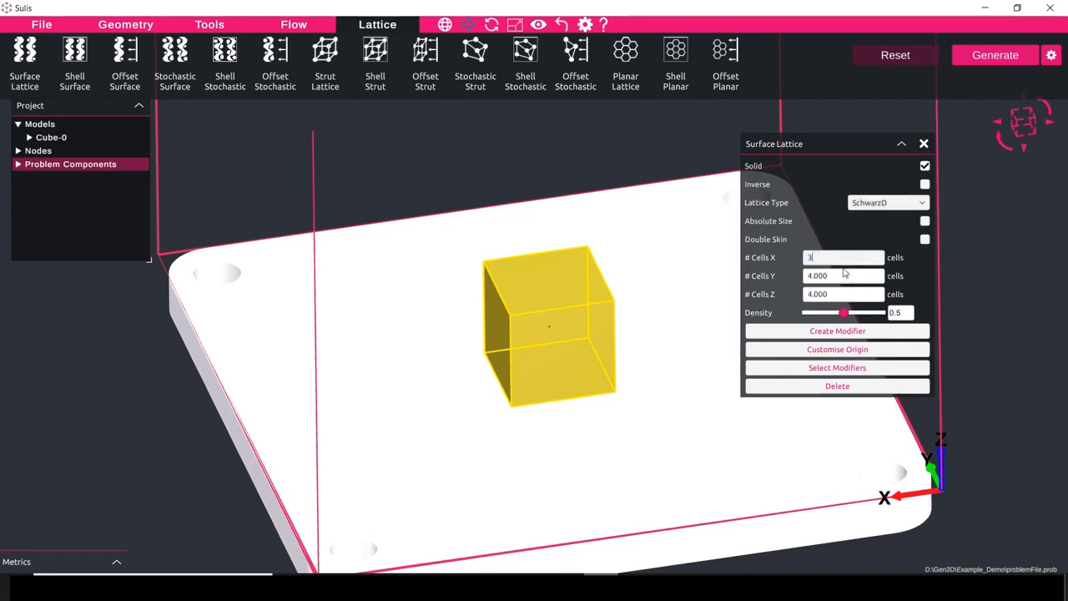
key(Tab)
text(3)
key(Tab)
text(3)
double_click(899, 313)
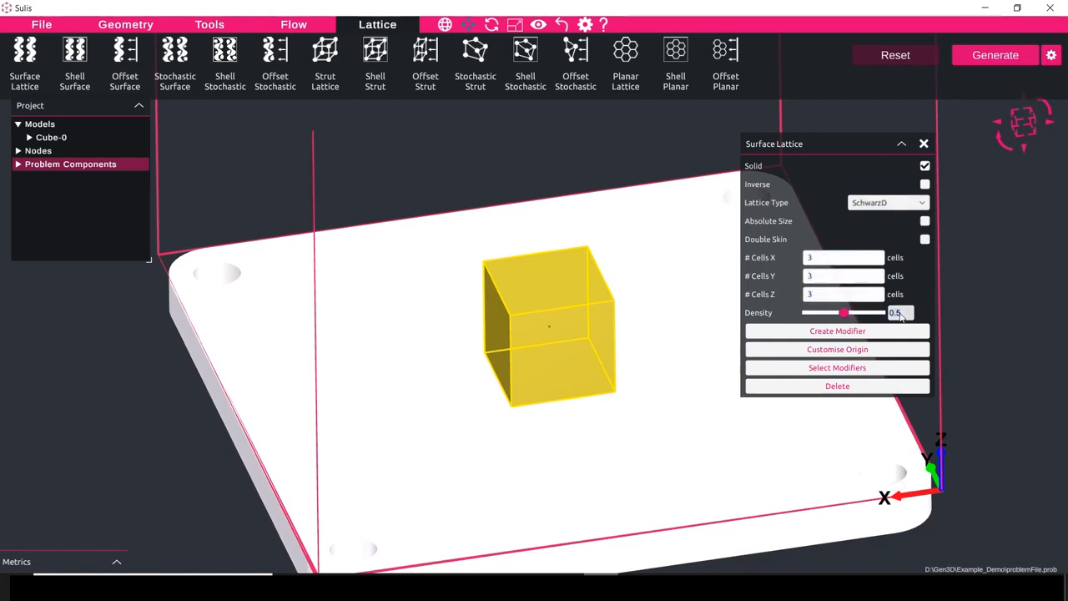
text(0.4)
key(Escape)
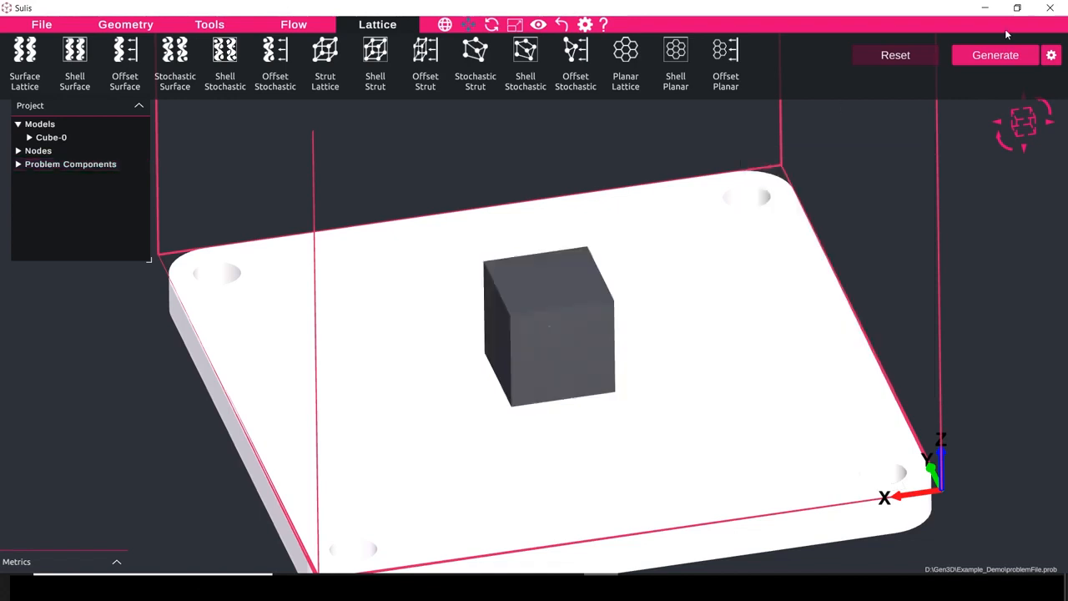
Generate the surface lattice at a resolution of 0.5 mm and inspect the resulting geometry
click(1053, 55)
double_click(235, 201)
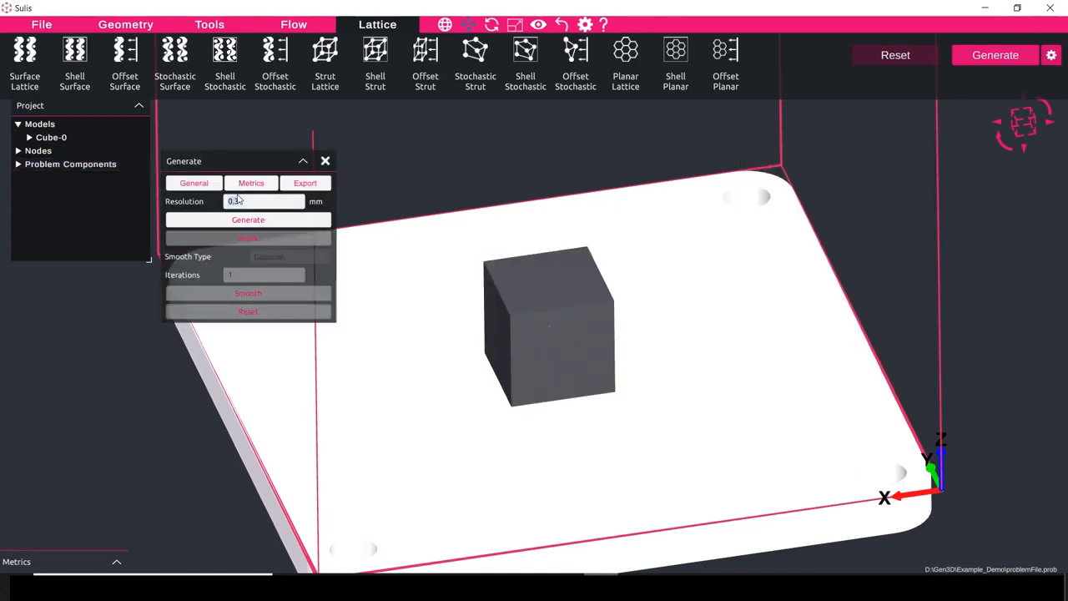
text(0.5)
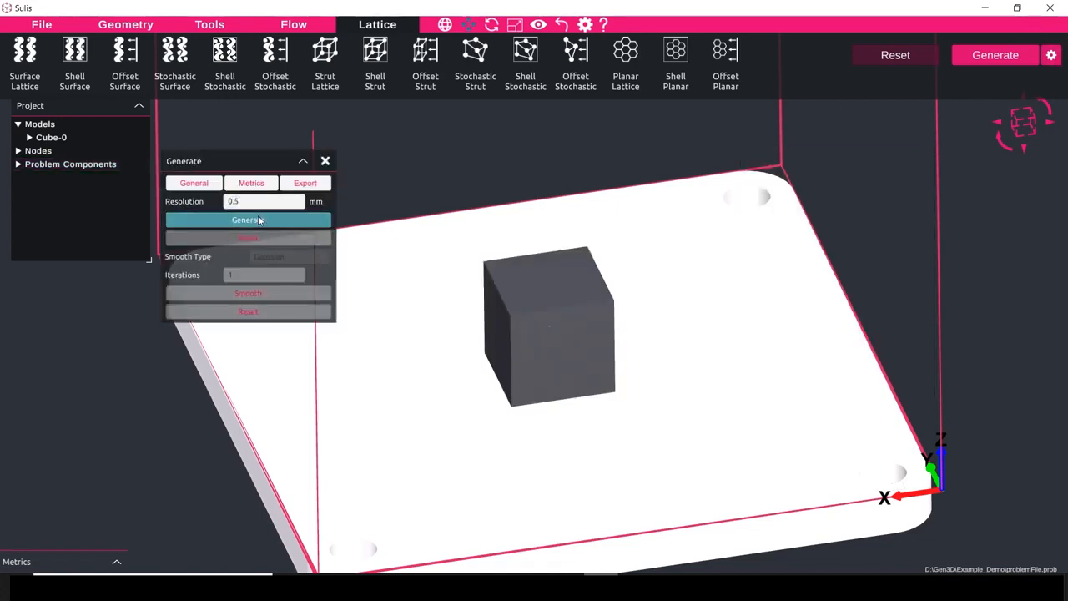
click(259, 220)
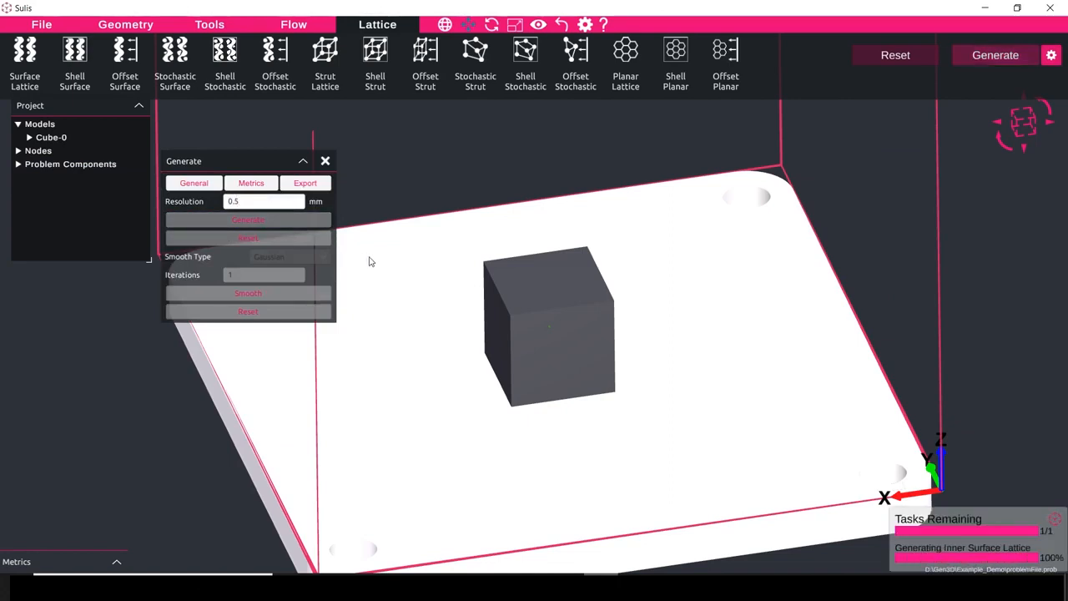
middle_drag(580, 327, 547, 363)
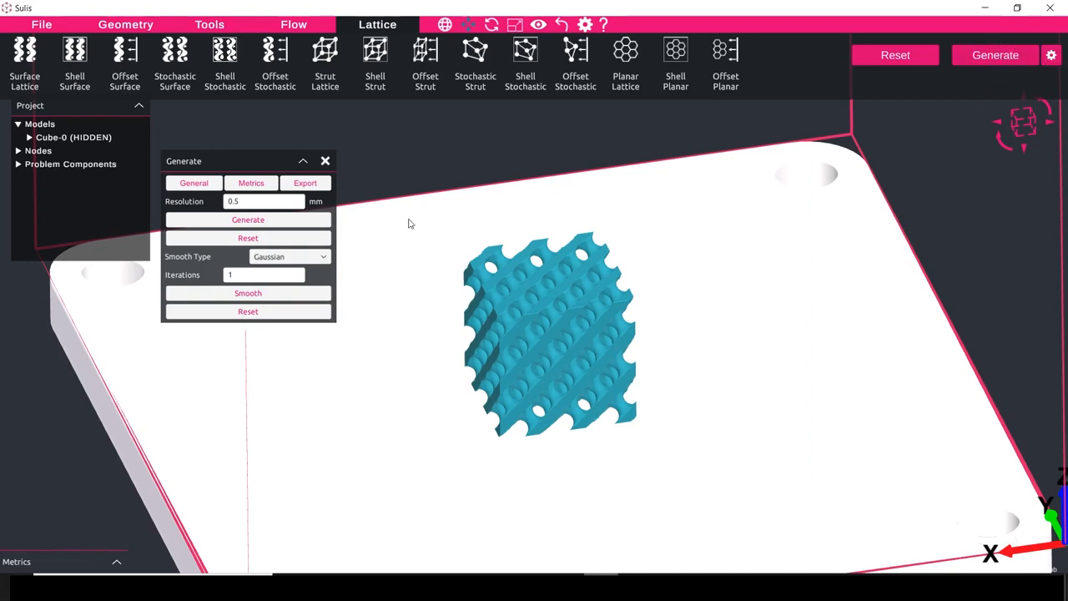
drag(403, 242, 567, 318)
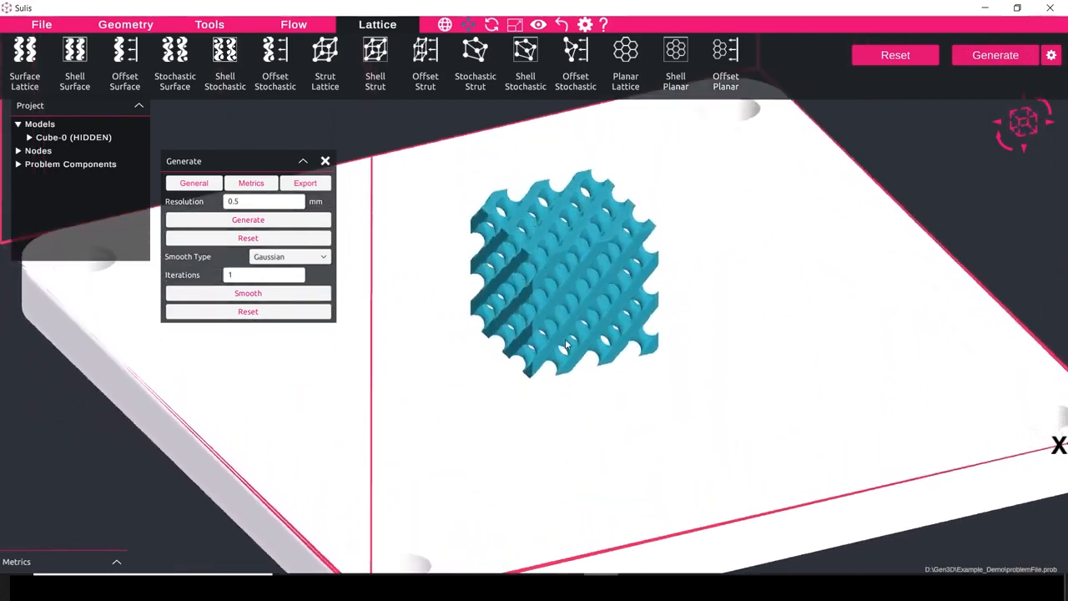
drag(609, 286, 625, 257)
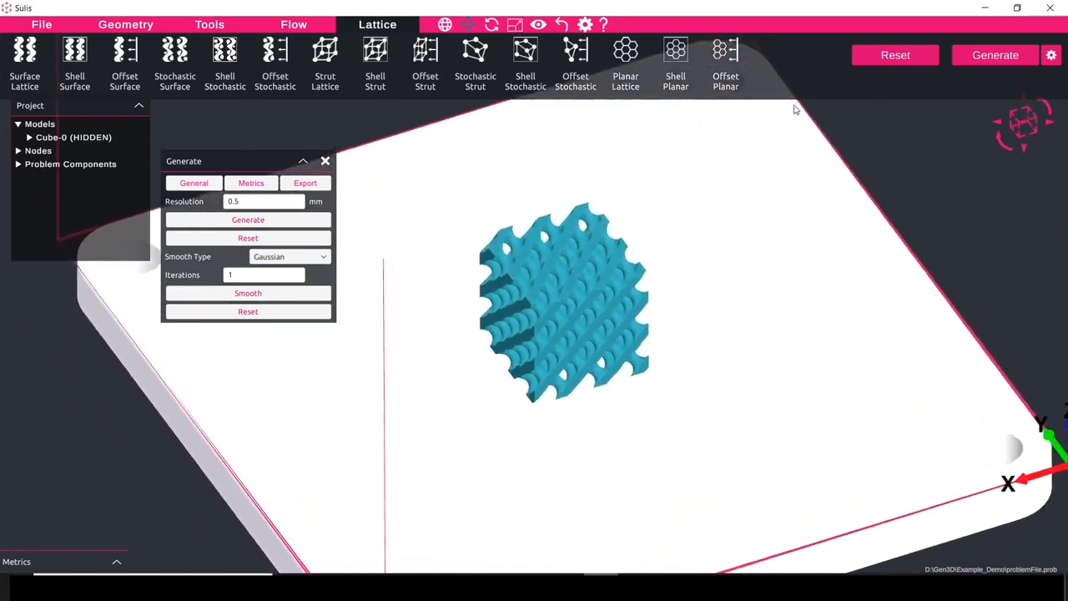
Reset the generated lattice to the original cube and duplicate Cube-0 in place
click(873, 56)
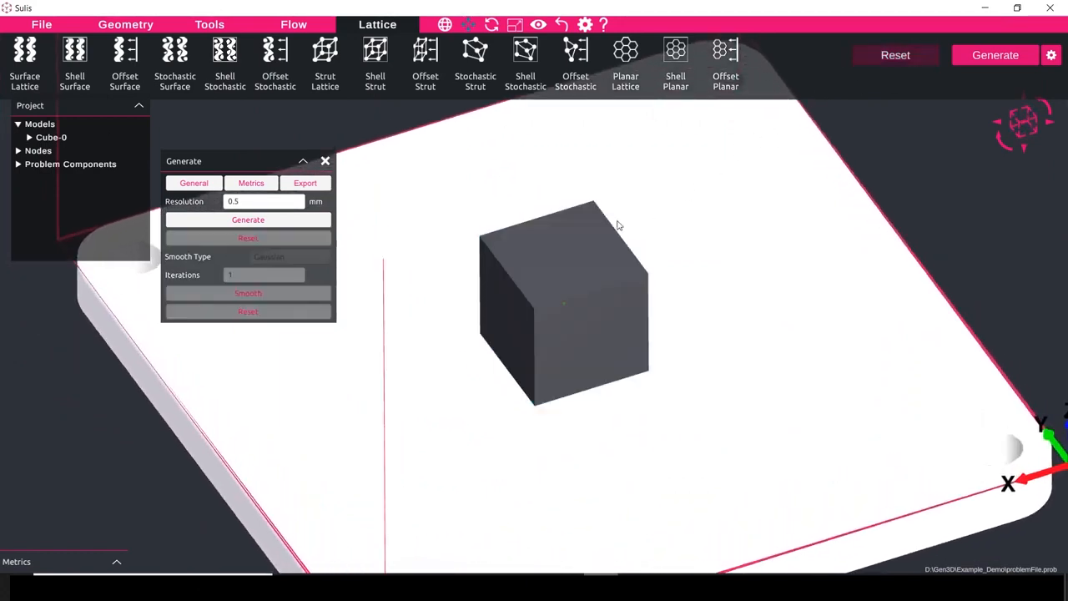
click(326, 161)
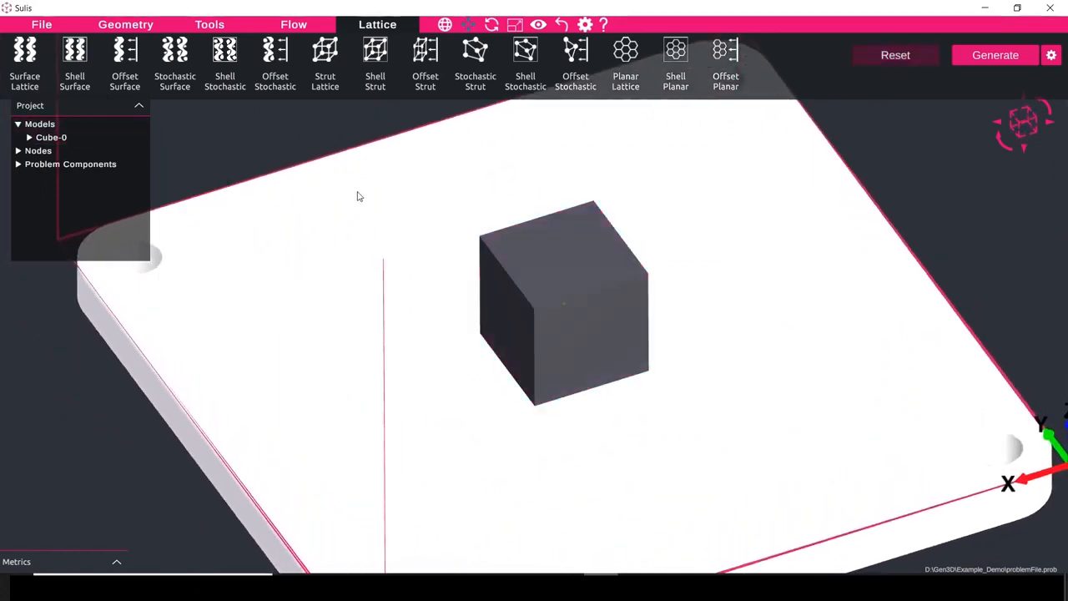
click(52, 139)
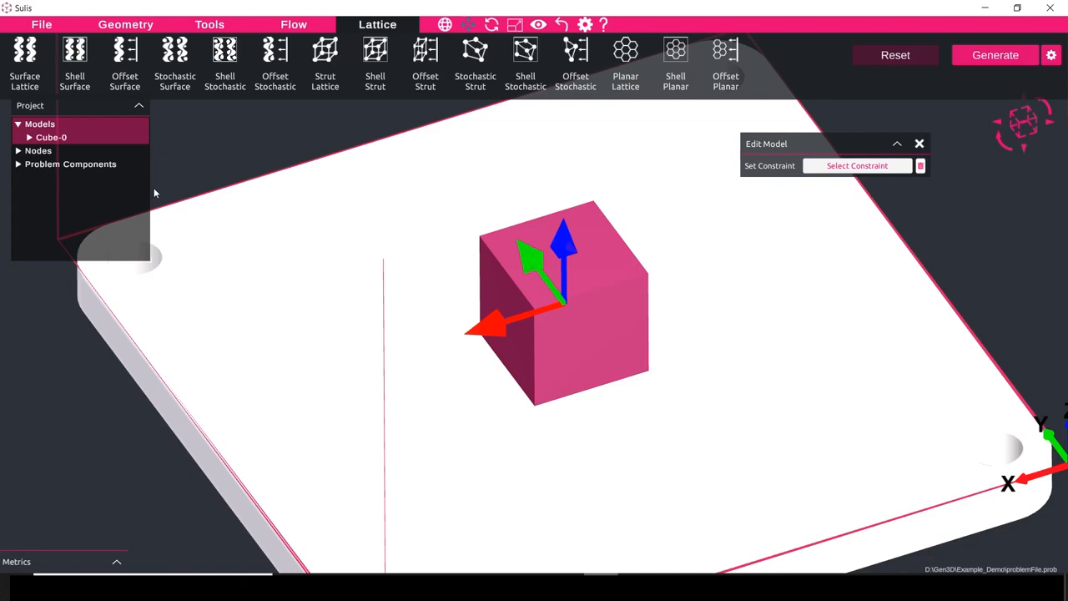
key(ctrl+d)
click(326, 274)
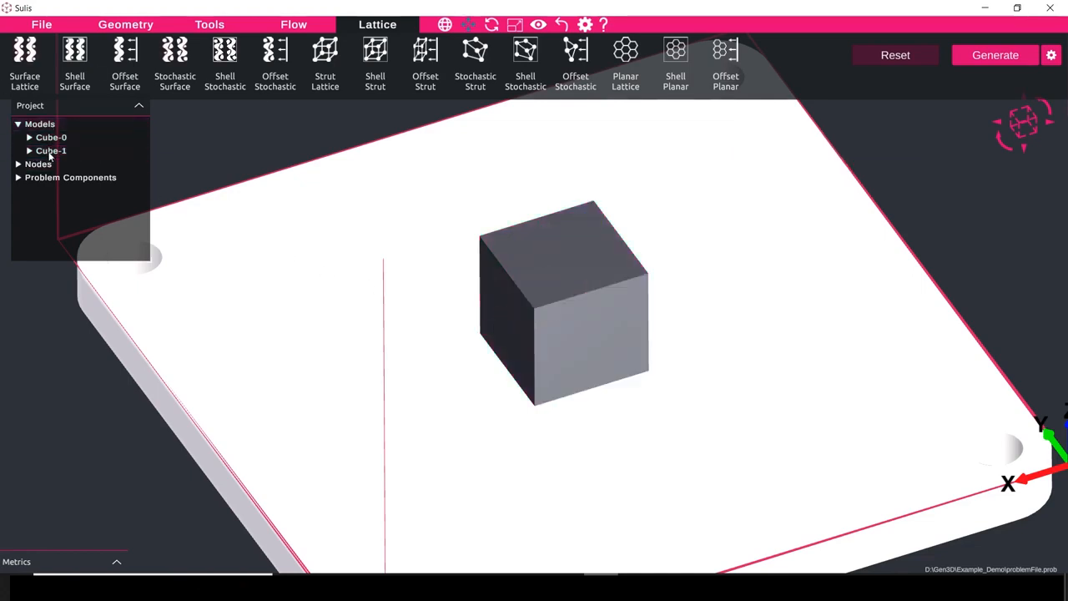
Expand the project tree to check the copied surface lattice, then delete it from Cube-1
click(19, 178)
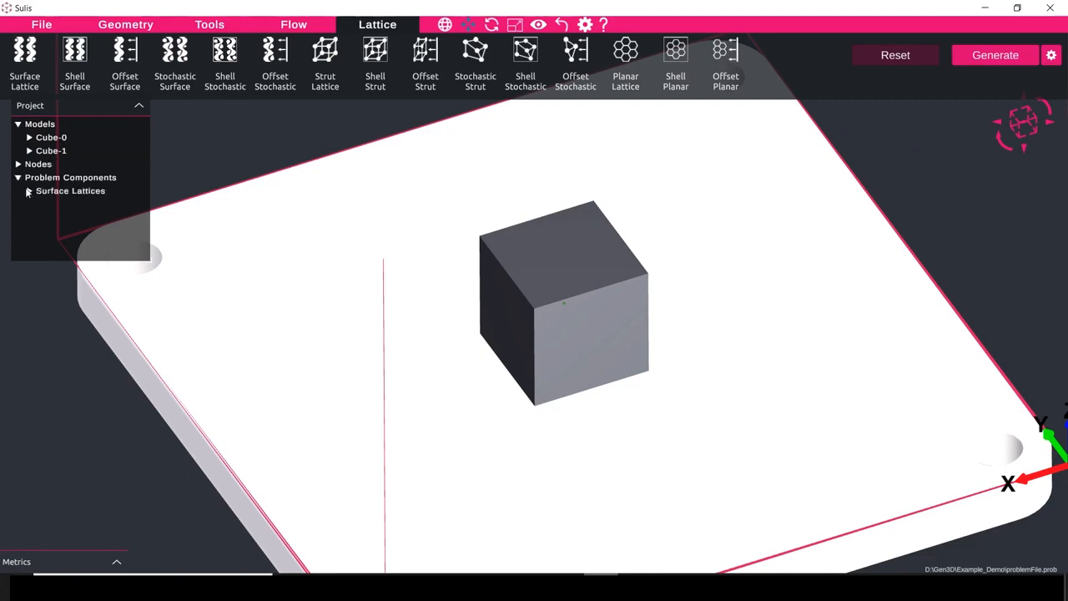
click(28, 189)
click(29, 151)
click(203, 176)
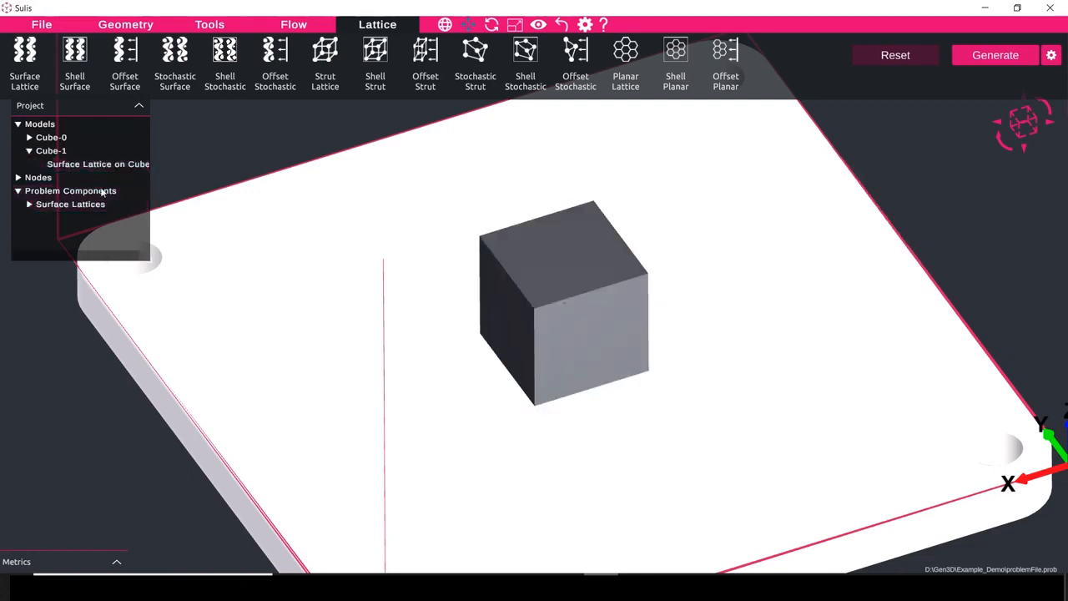
click(30, 205)
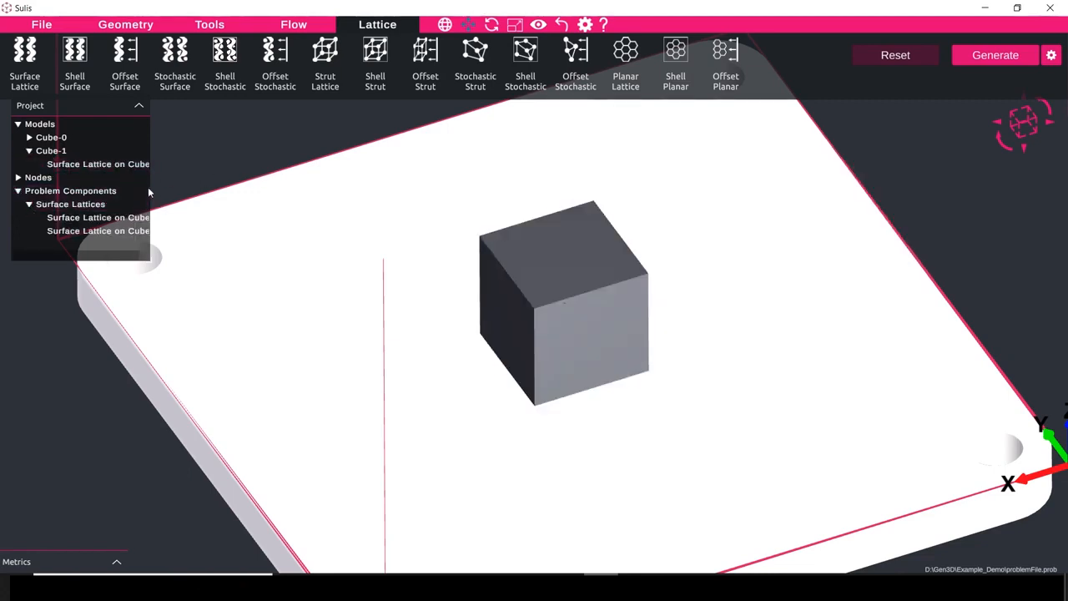
click(131, 167)
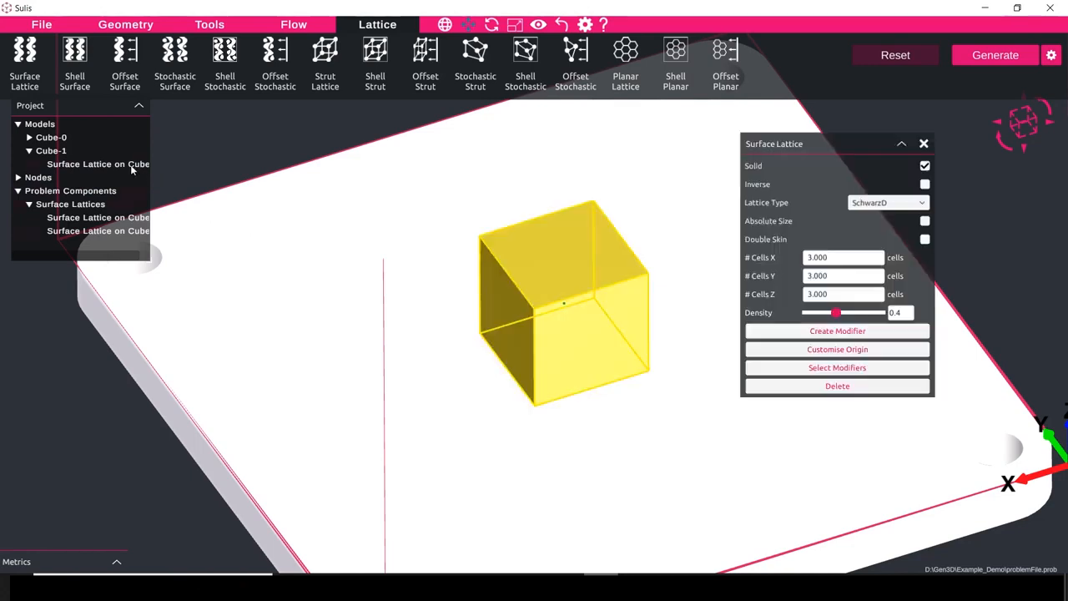
click(51, 154)
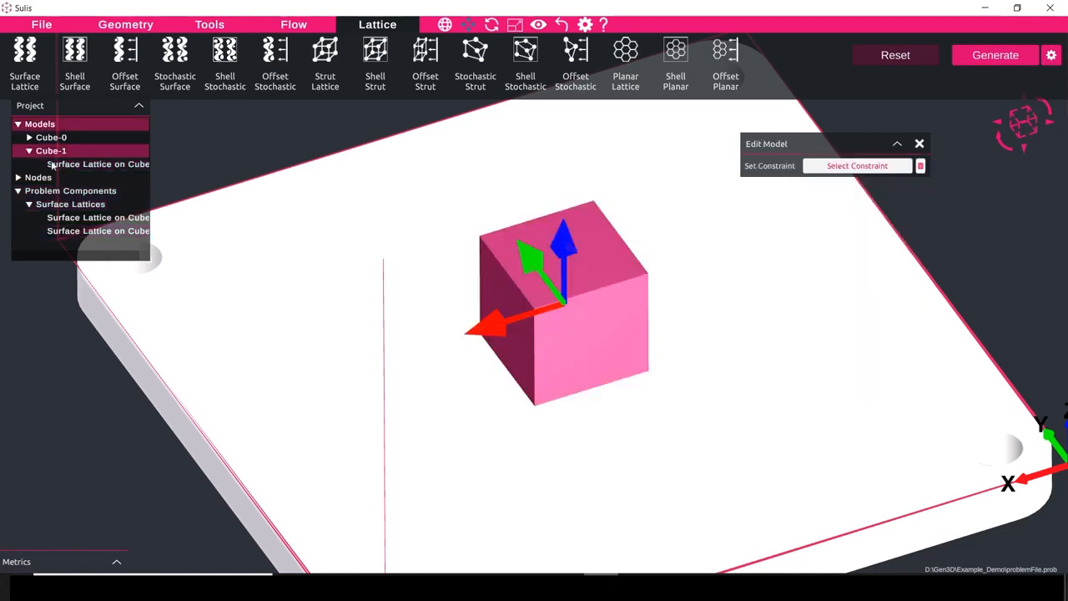
click(59, 165)
key(Delete)
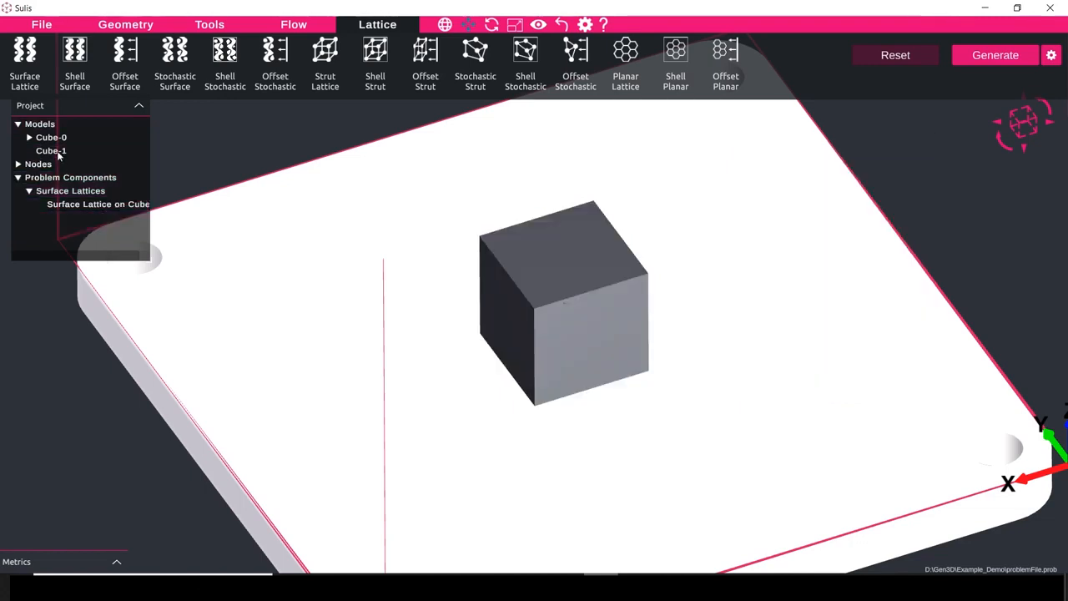
Add a strut lattice to Cube-1, enabling Corner Diagonal Struts and disabling Edge Struts
click(51, 151)
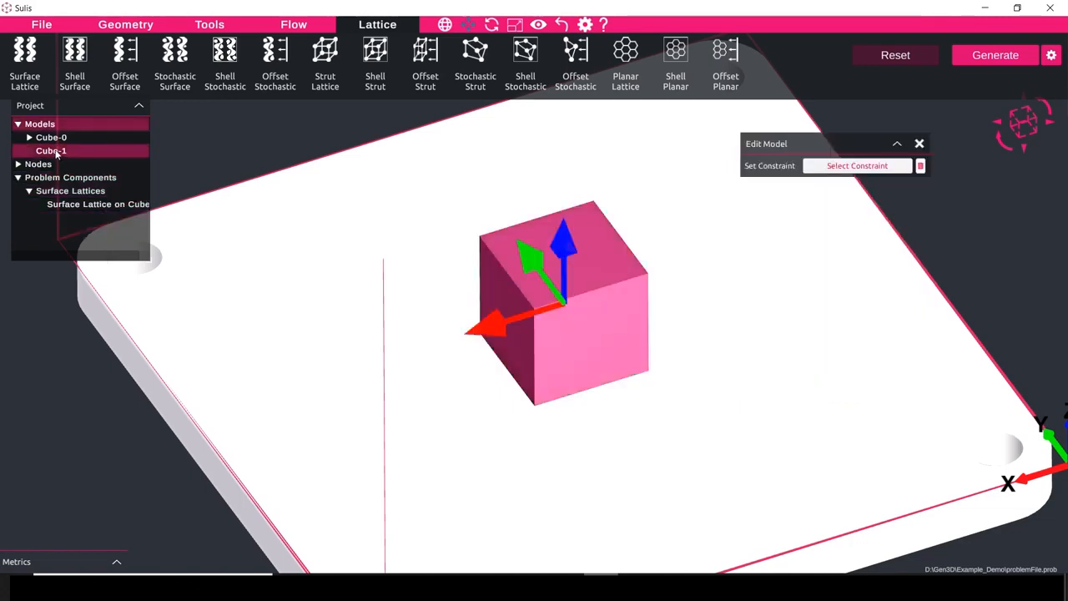
click(326, 54)
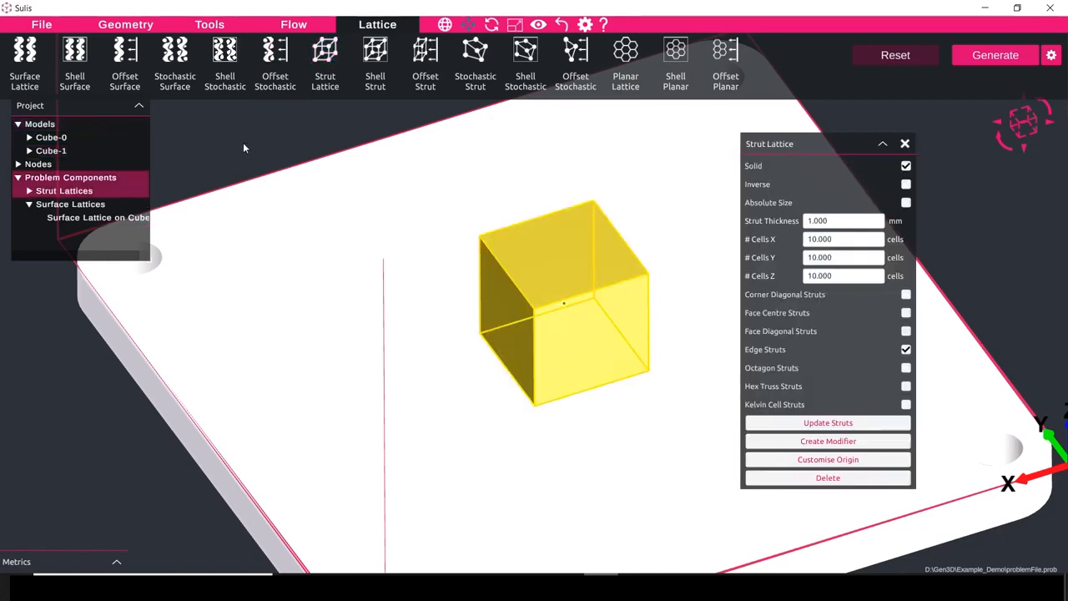
click(30, 192)
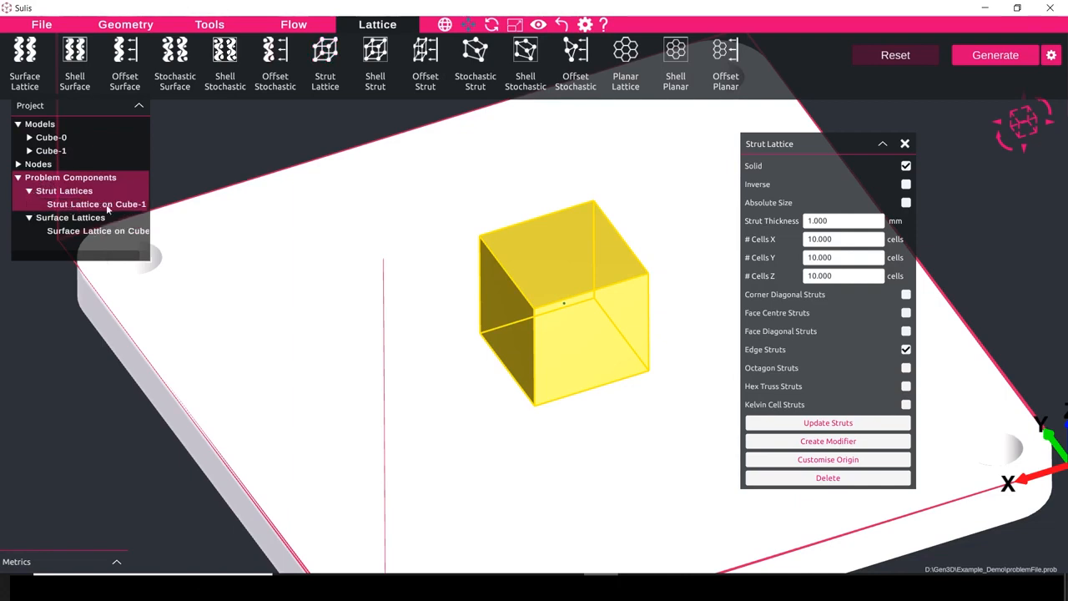
drag(150, 263, 176, 277)
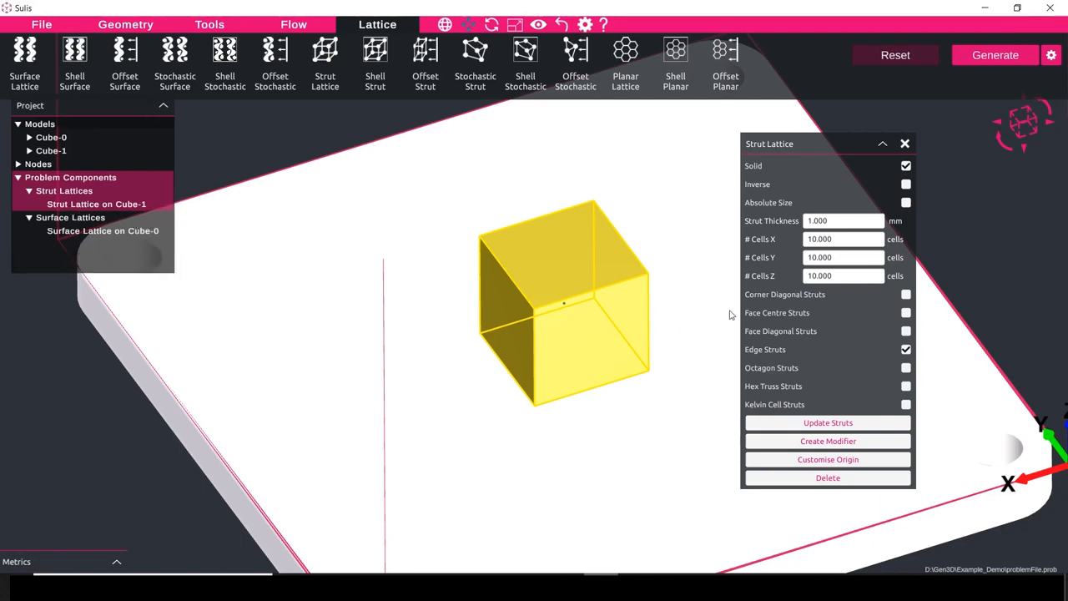
click(906, 295)
click(905, 349)
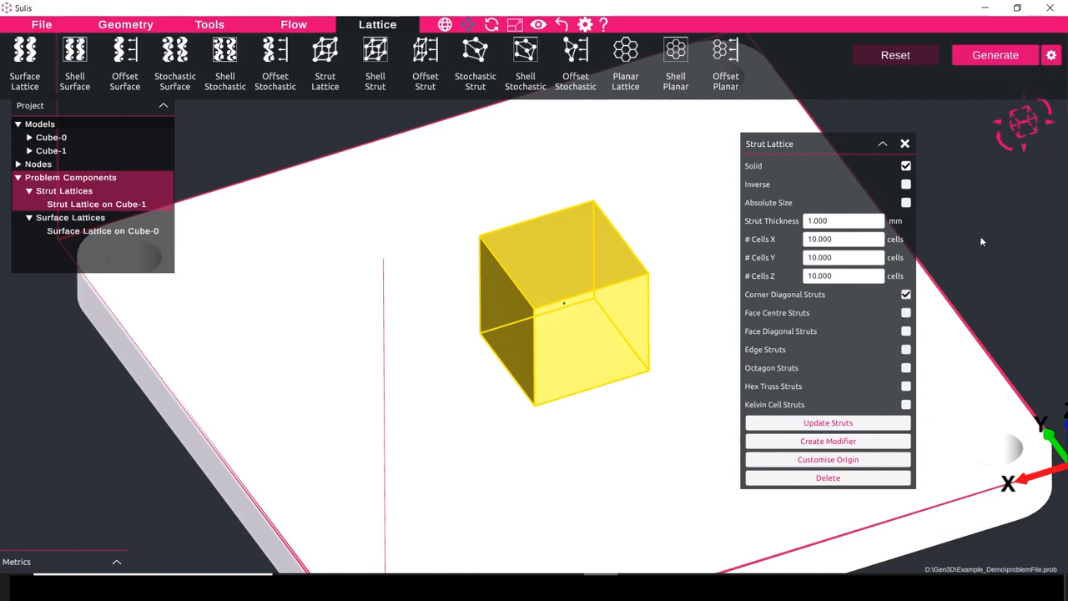
Update the strut preview of the strut lattice on Cube-1 and start generating the model
click(1028, 120)
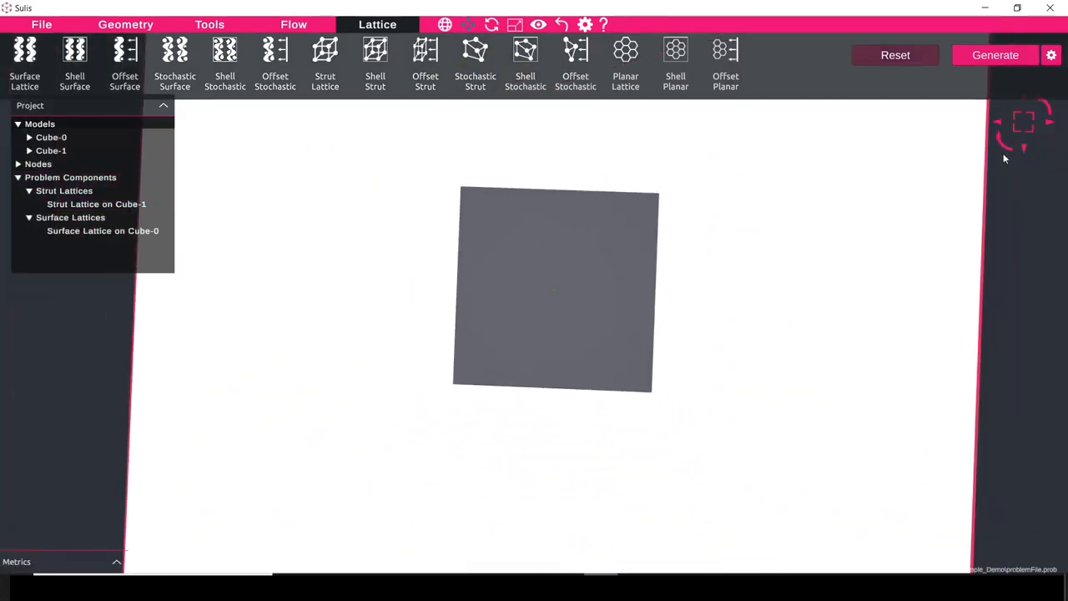
click(1027, 125)
scroll(584, 316, down, 3)
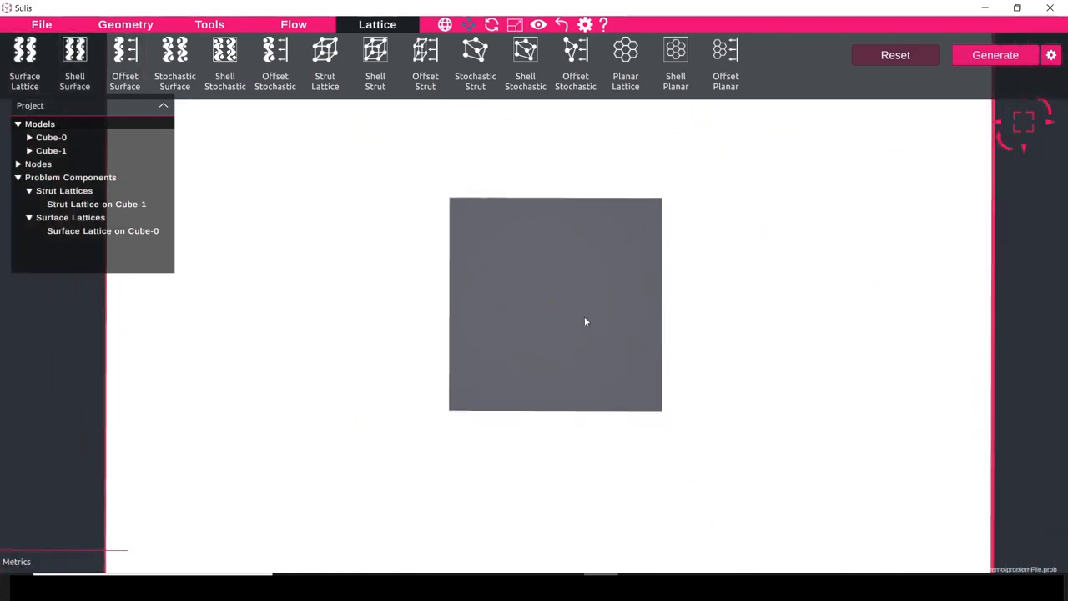
click(138, 206)
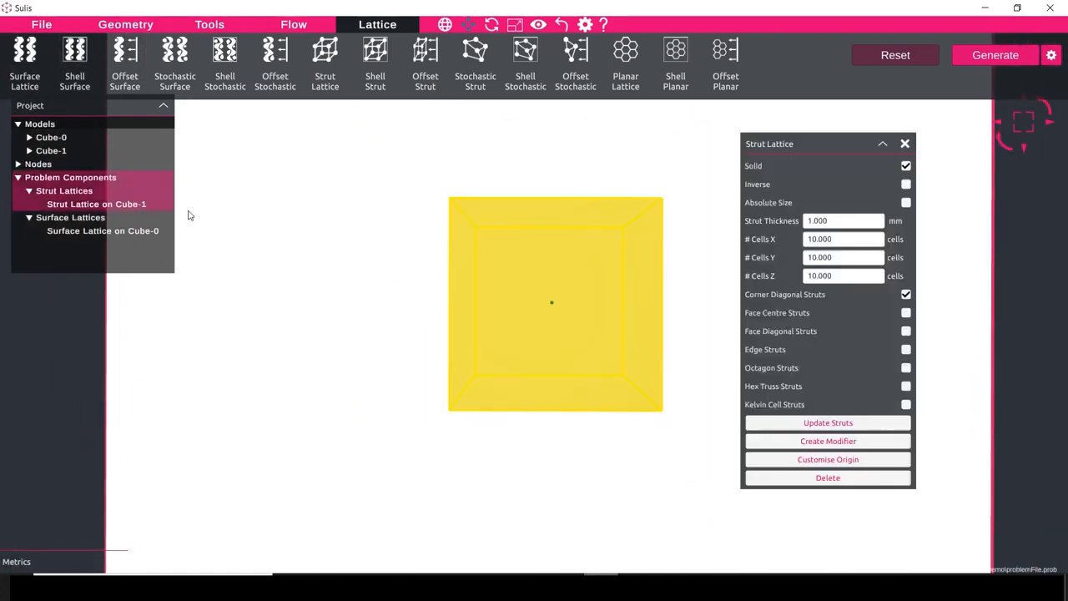
click(825, 424)
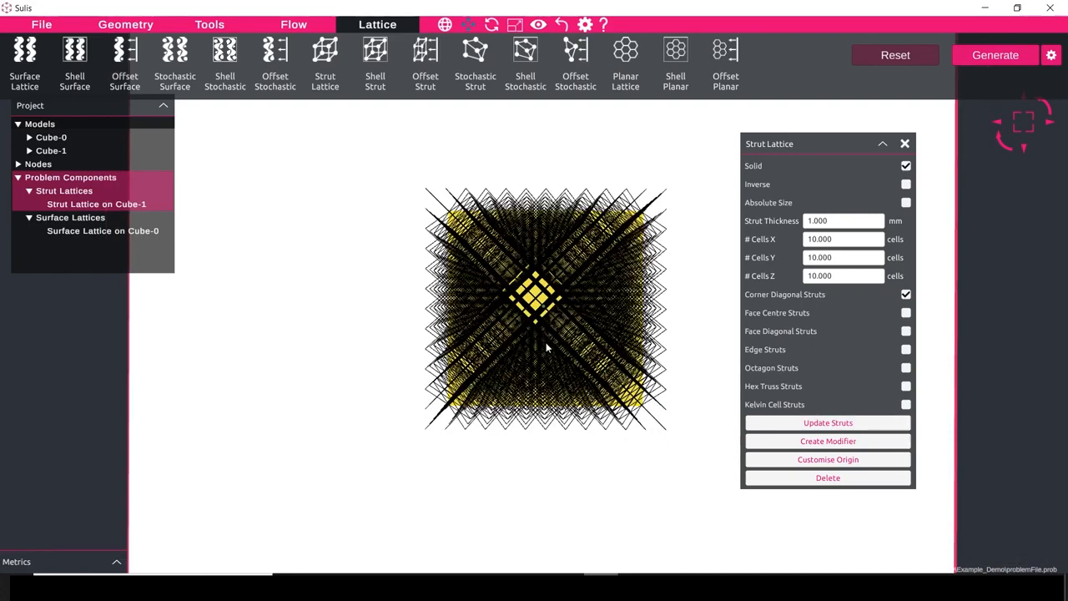
scroll(546, 343, down, 5)
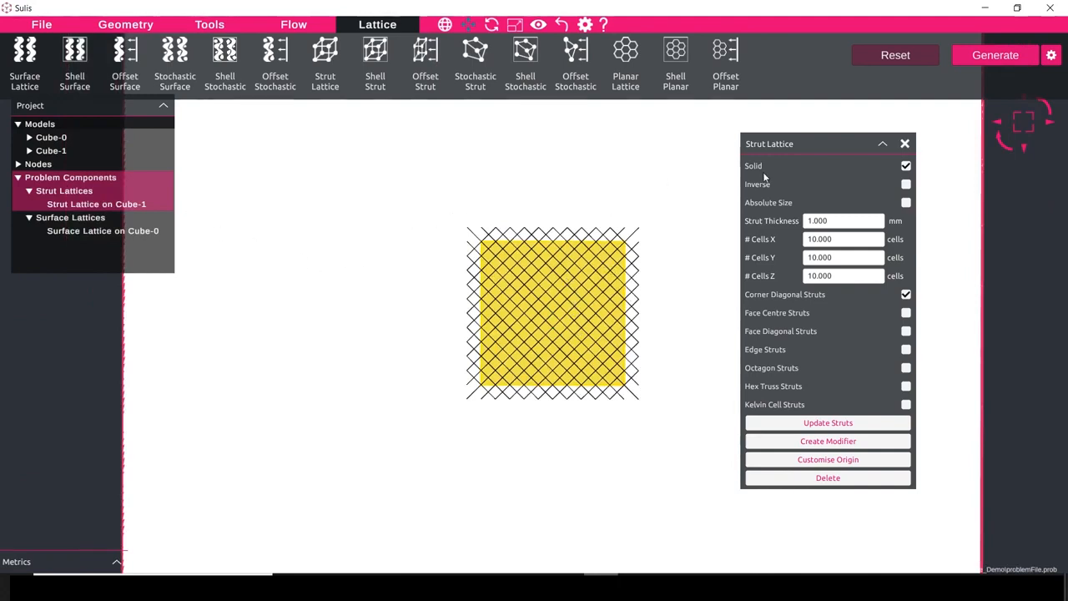
click(989, 56)
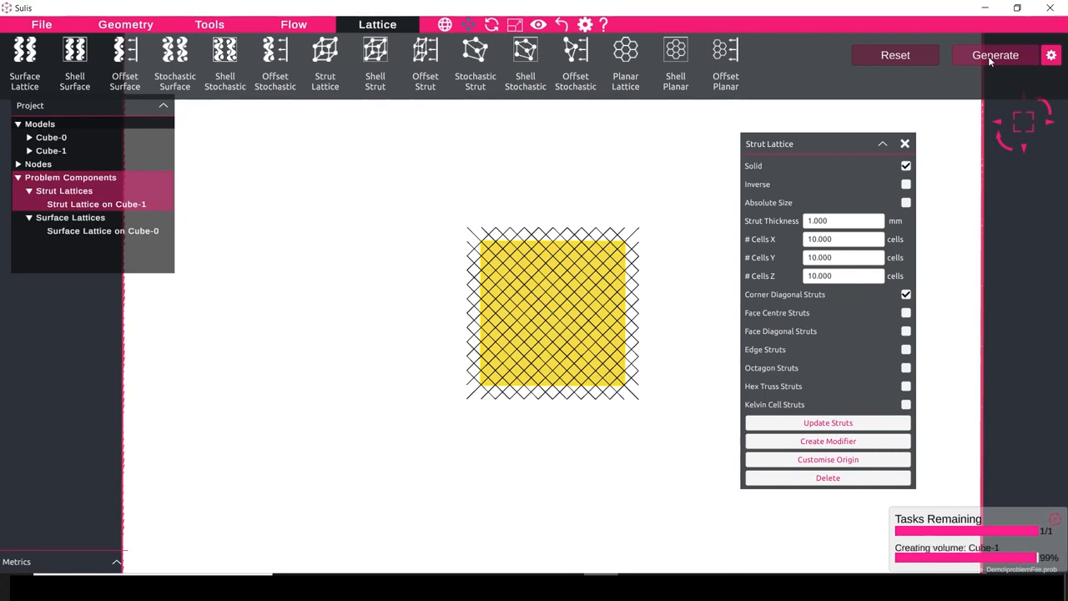
Set the strut thickness of the strut lattice on Cube-1 to 0.6 mm
scroll(521, 302, up, 2)
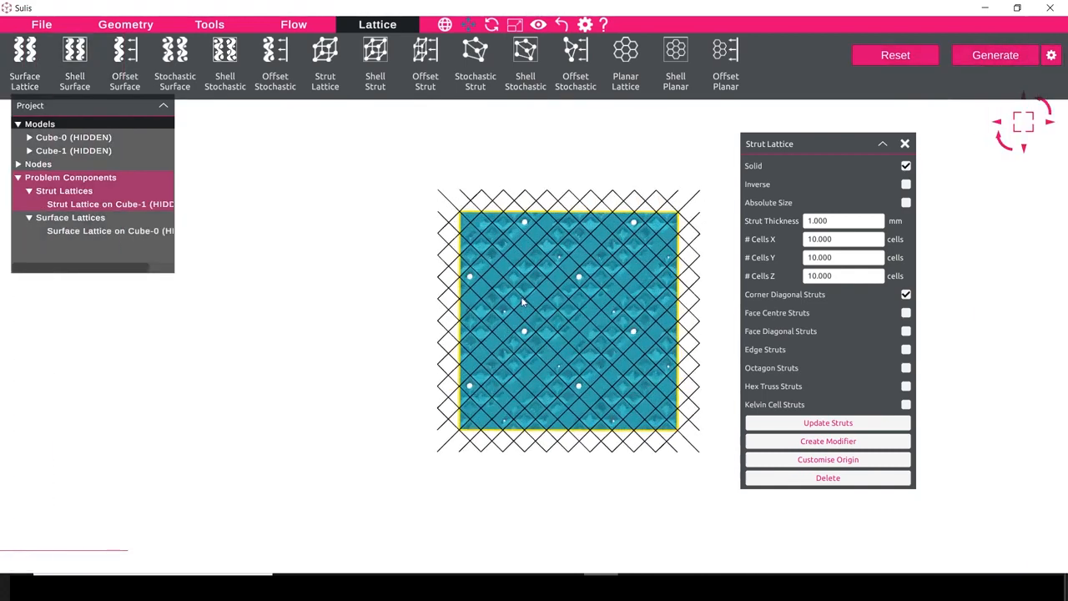
click(384, 326)
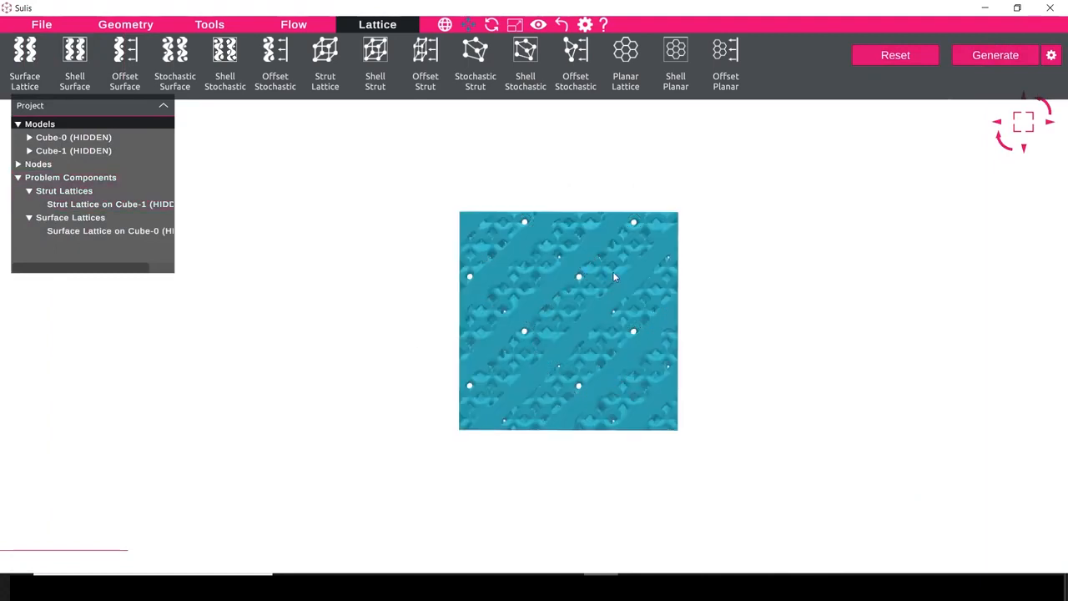
scroll(535, 278, up, 1)
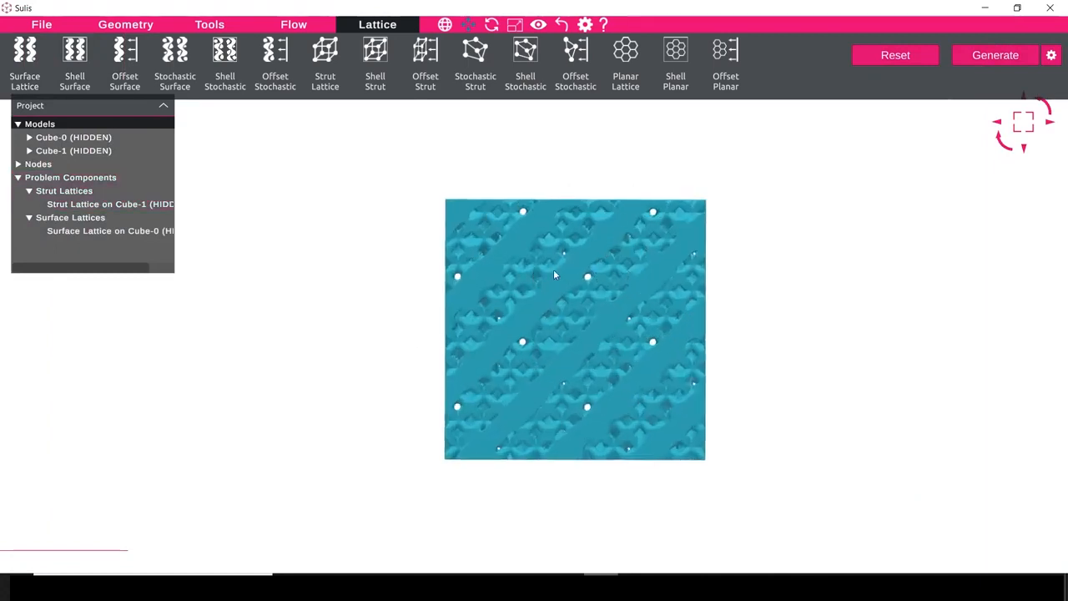
click(109, 206)
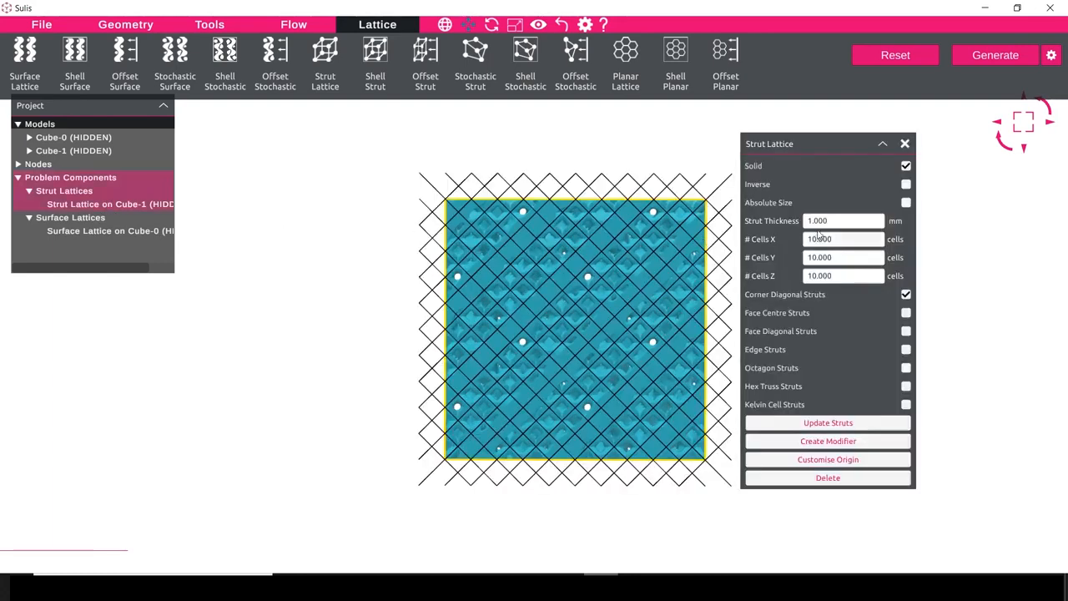
double_click(830, 222)
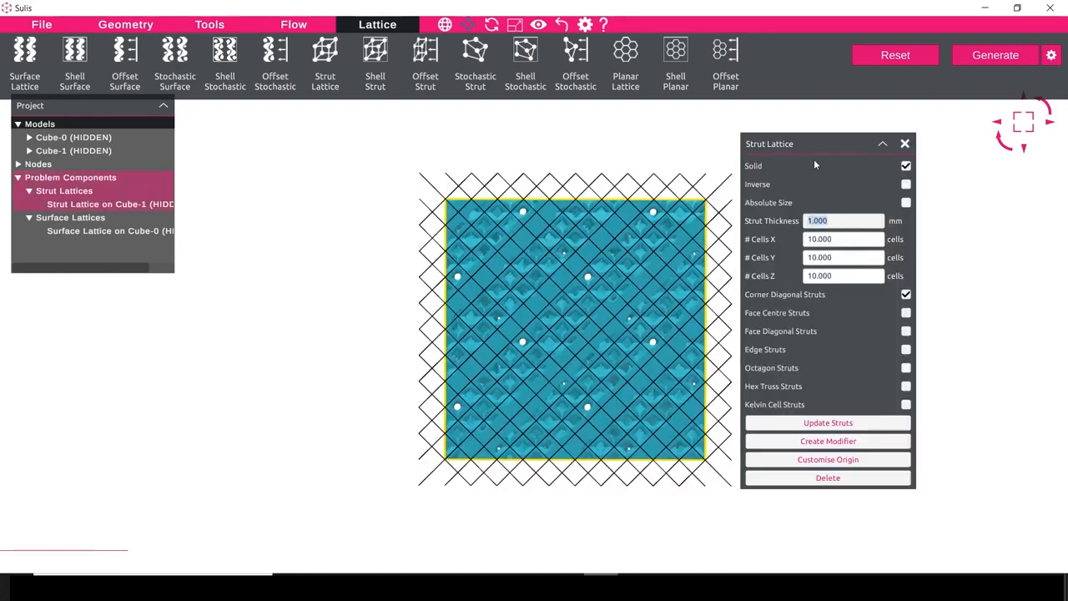
text(0.6)
Keep Absolute Size off, set the strut lattice's cell count to 16 in X, Y and Z, and update the struts
click(906, 203)
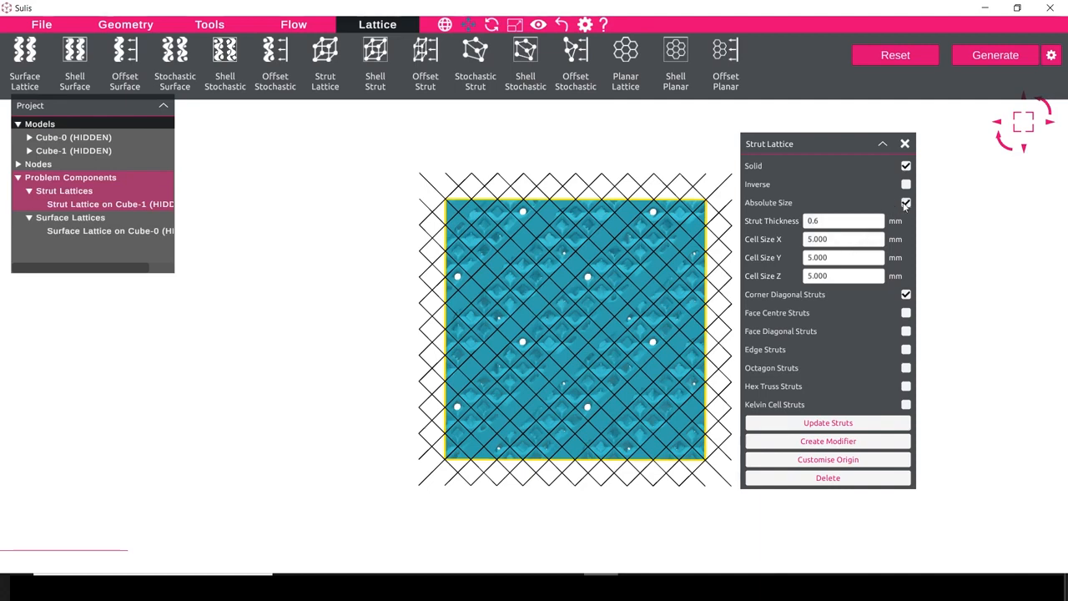
click(906, 203)
double_click(864, 239)
text(16)
key(Tab)
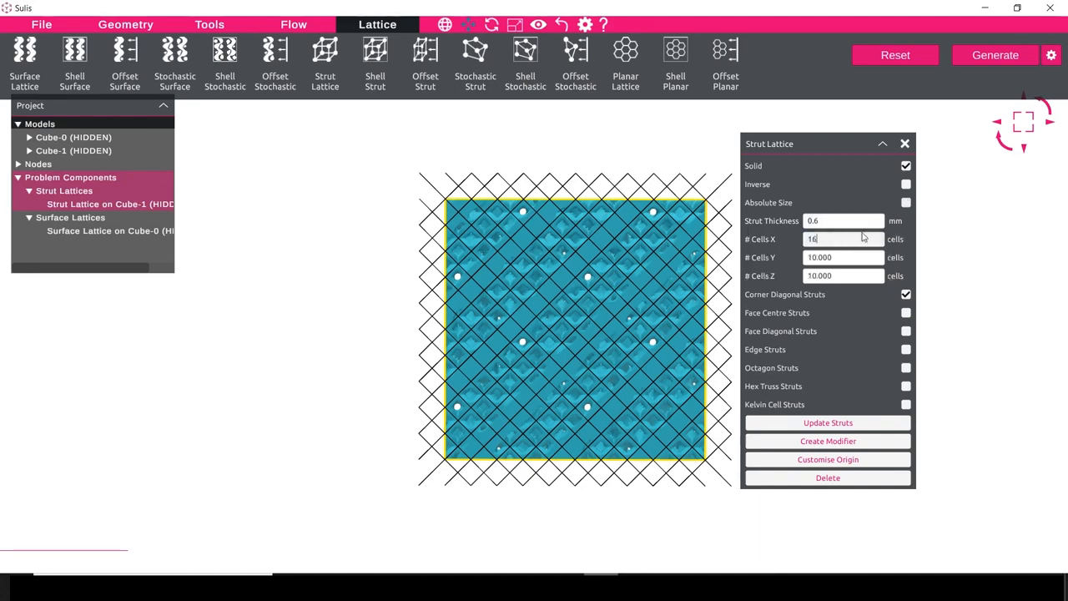
text(16)
key(Tab)
text(16)
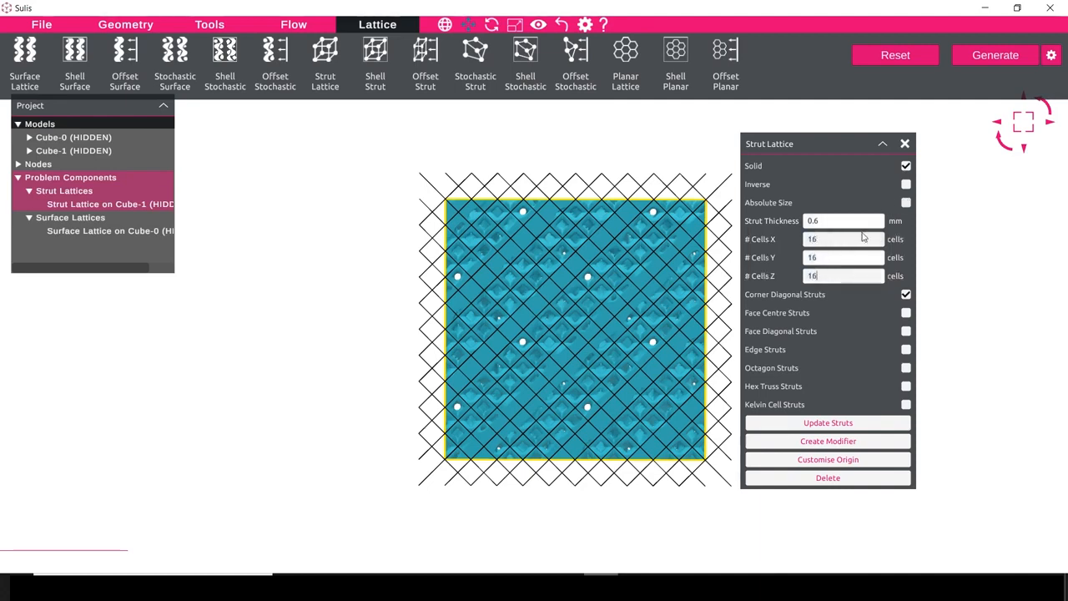
click(802, 425)
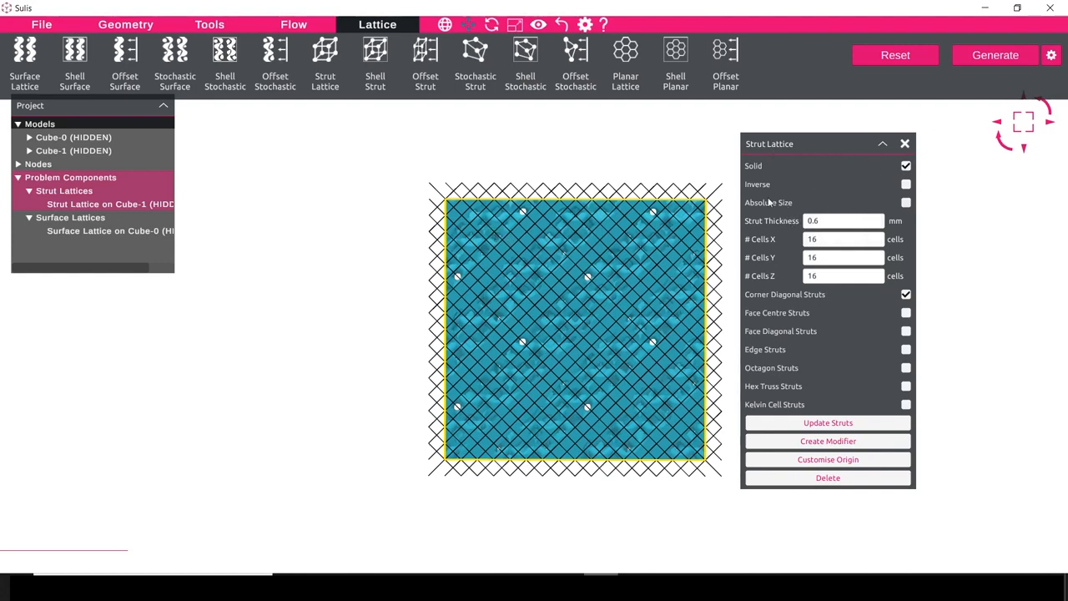
Set the generation resolution to 0.3 mm and regenerate the combined lattice
click(1052, 56)
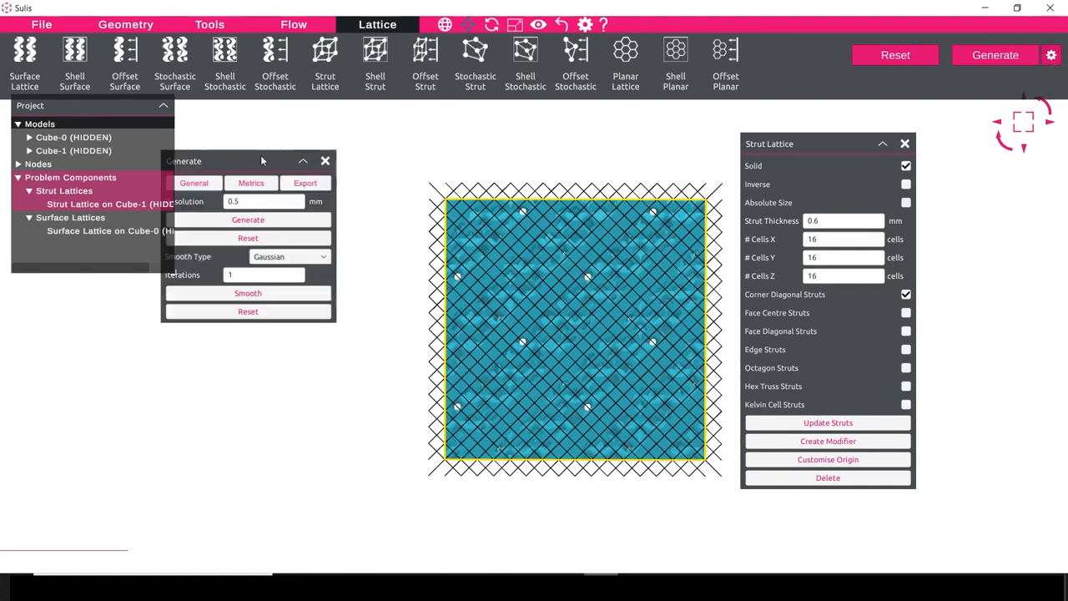
drag(239, 157, 274, 158)
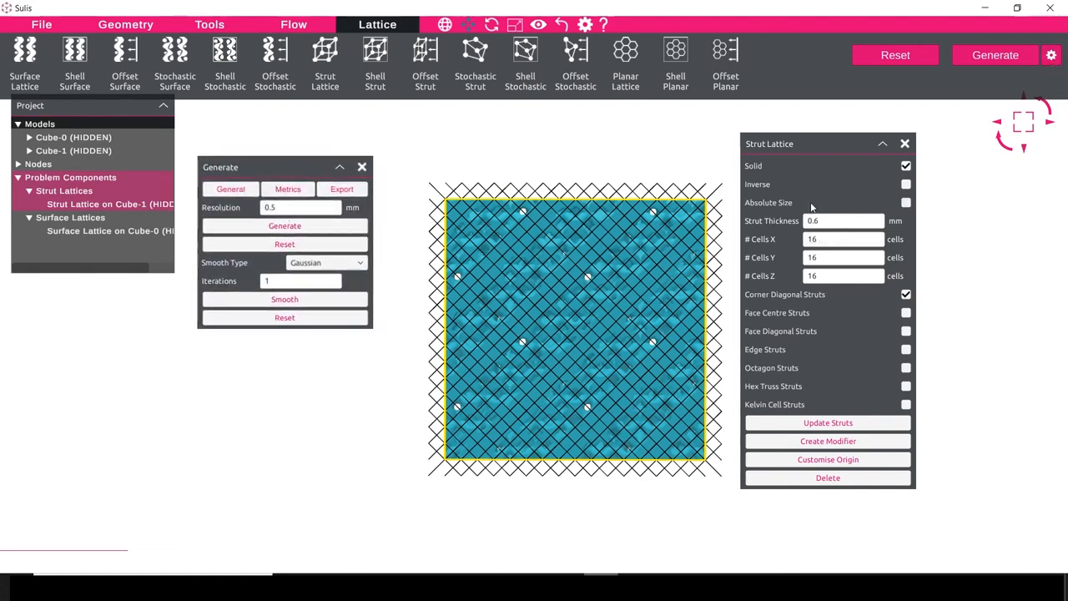
click(307, 208)
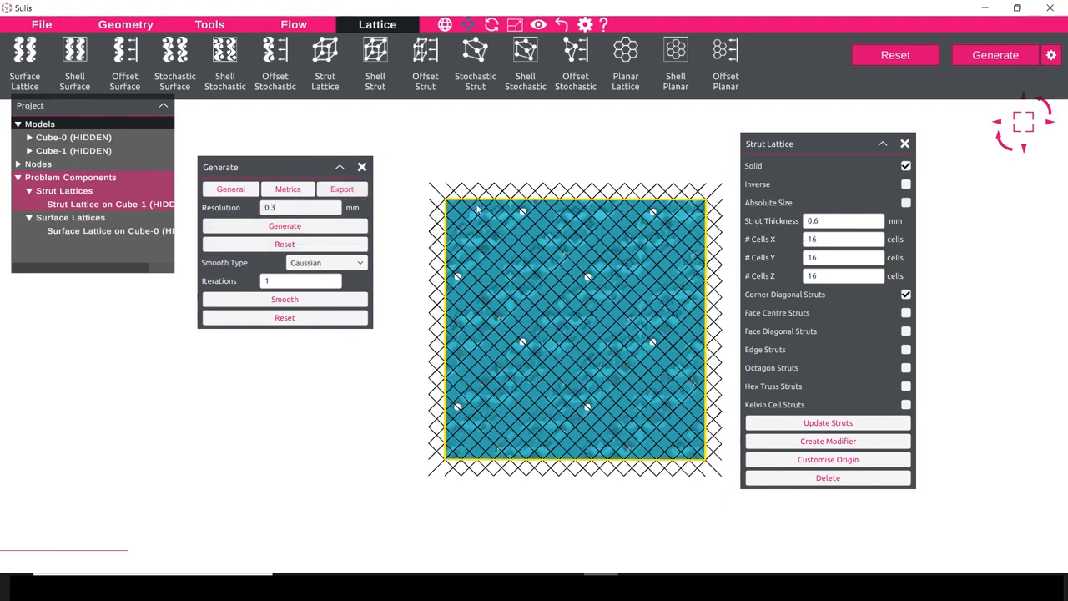
click(350, 226)
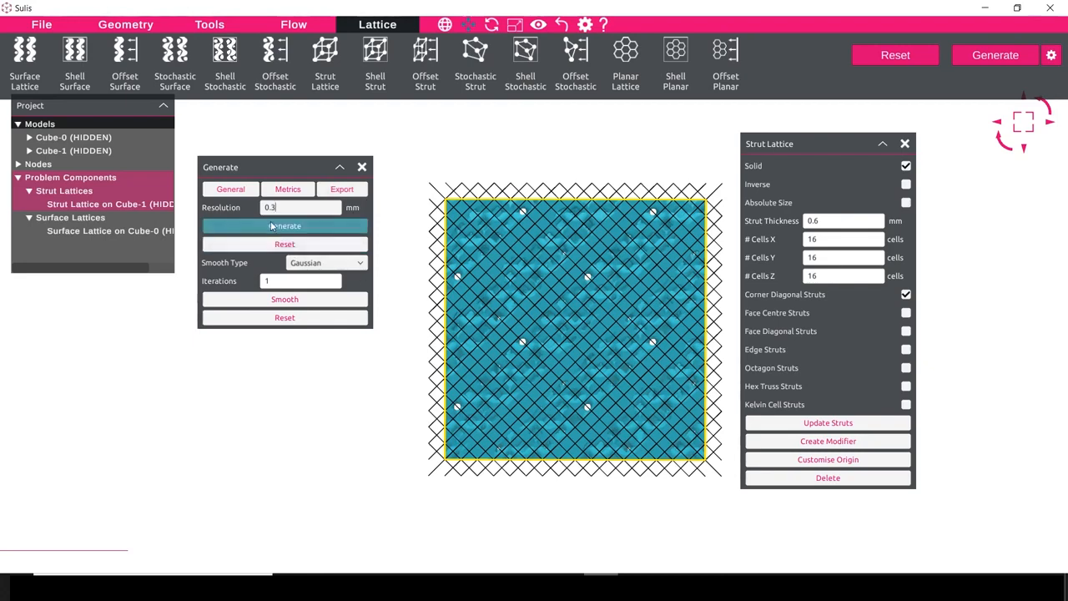
click(270, 227)
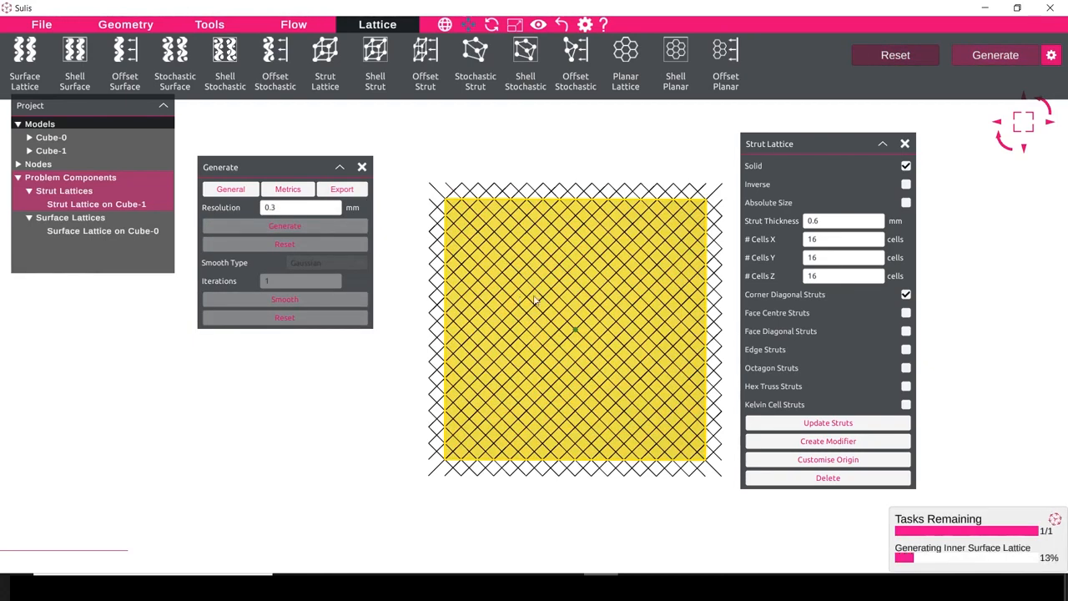
Enable Decimate and Filter particles in the export options and start exporting the generated volume to a file
scroll(579, 319, down, 2)
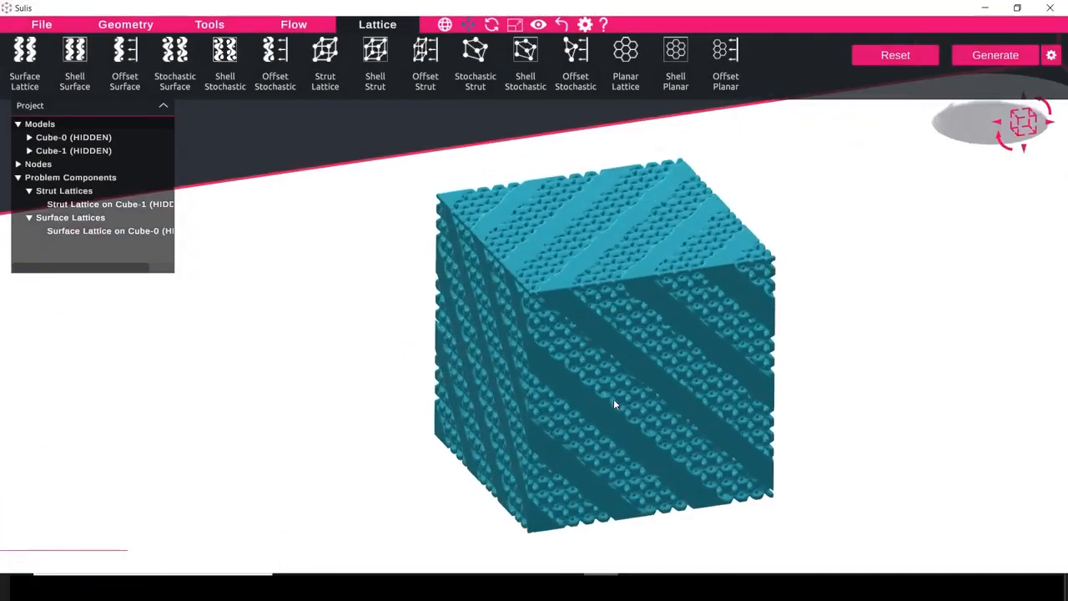
drag(615, 401, 676, 279)
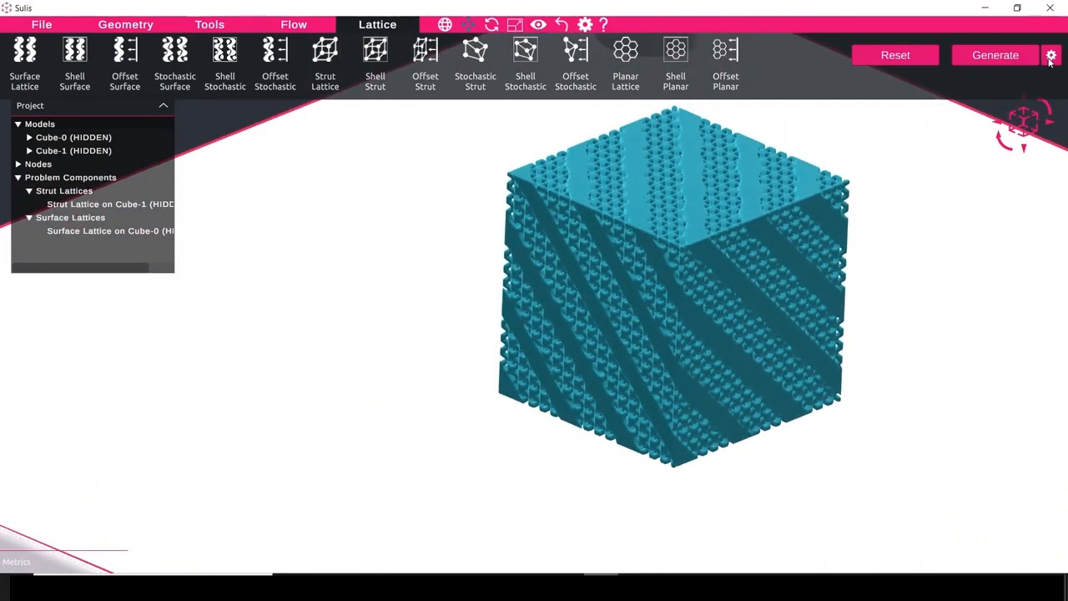
click(1051, 56)
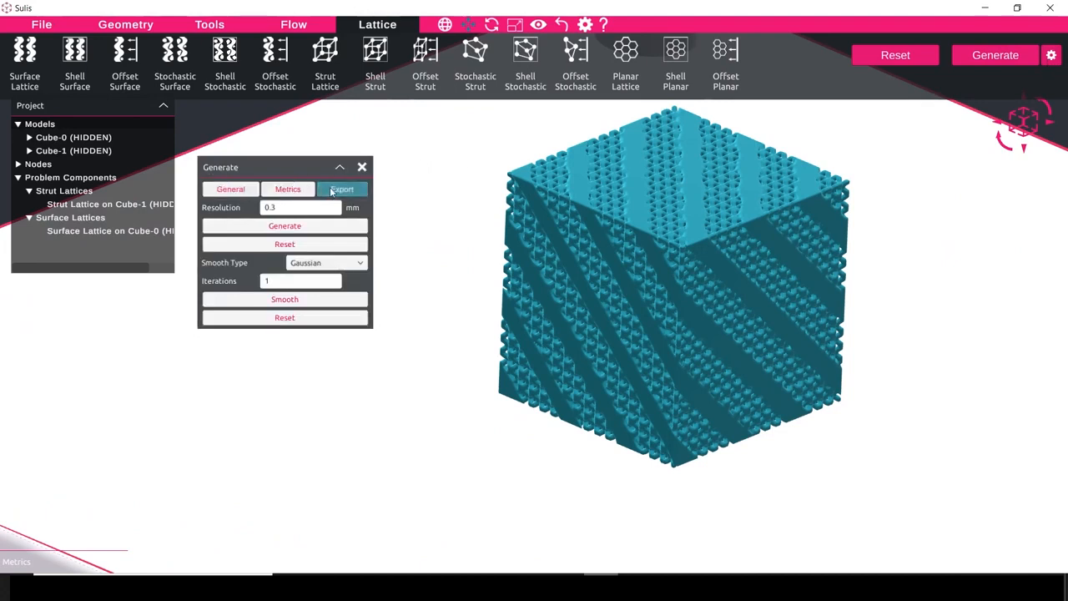
click(331, 191)
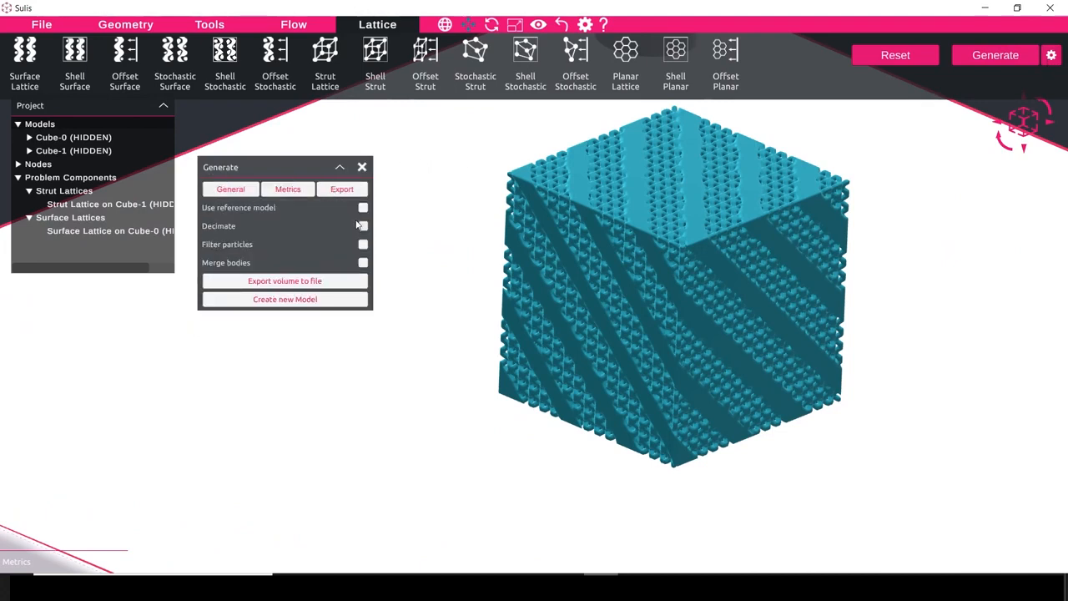
click(361, 225)
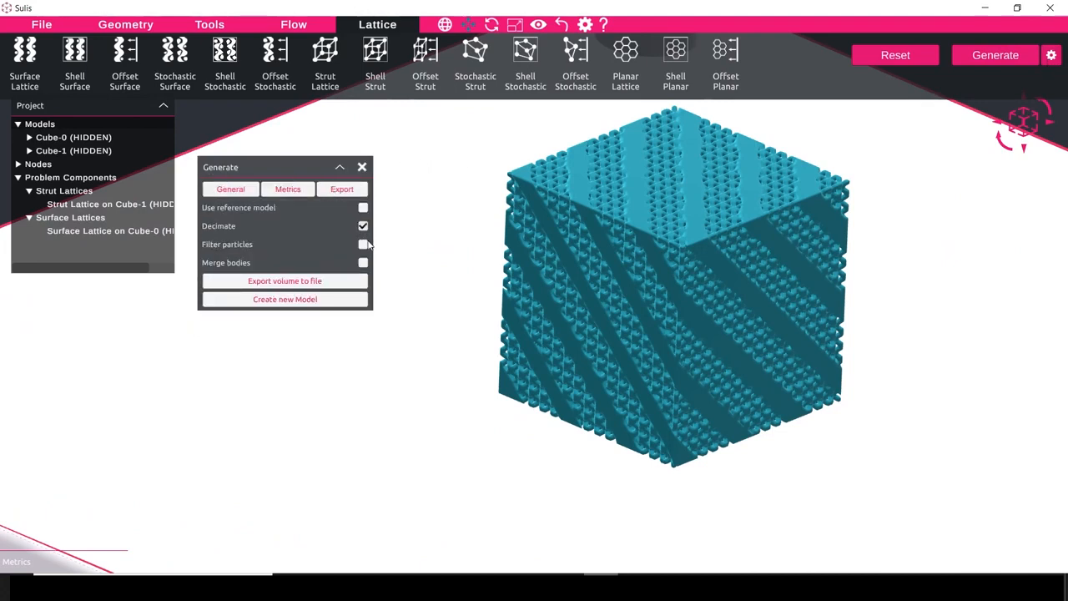
click(305, 282)
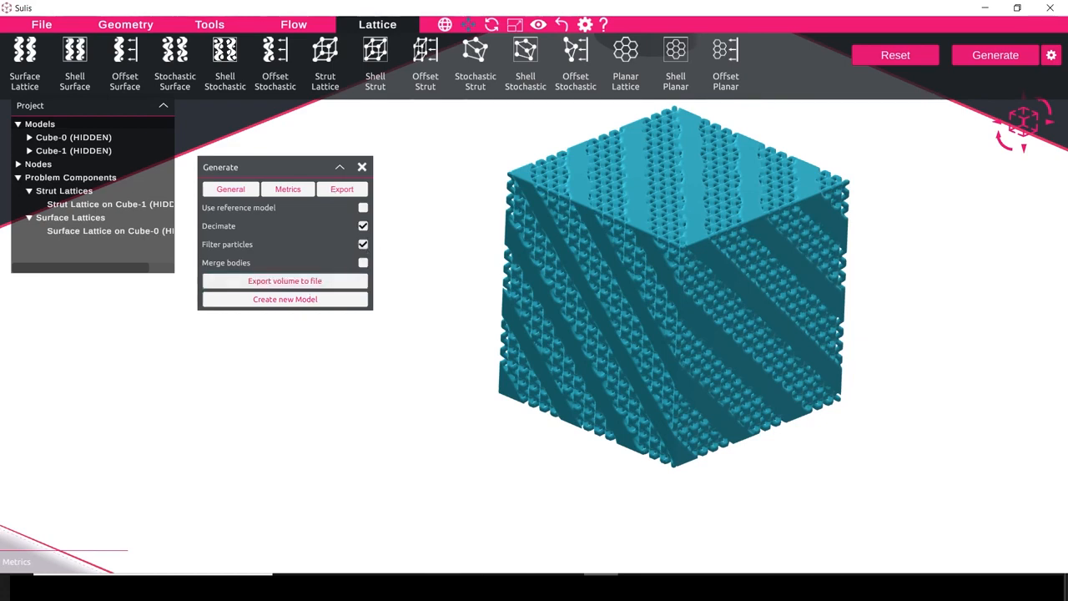